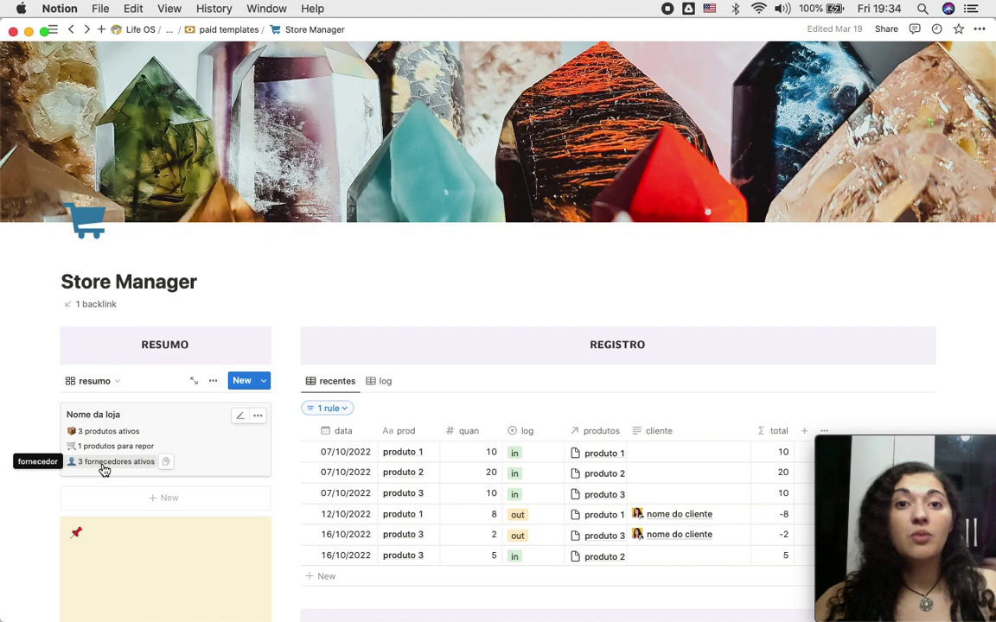
Step: Look through the Store Manager page, from the RESUMO card, notes and calculator to PRODUTOS, FORNECEDORES and the REPOR ESTOQUE list
scroll(160, 511, "down", 2)
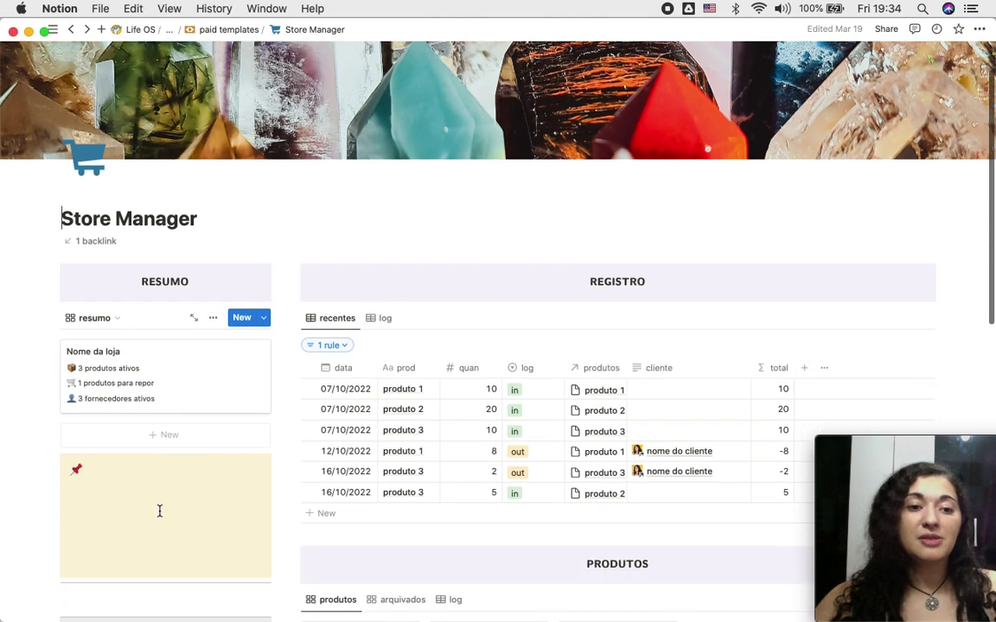
scroll(159, 511, "down", 5)
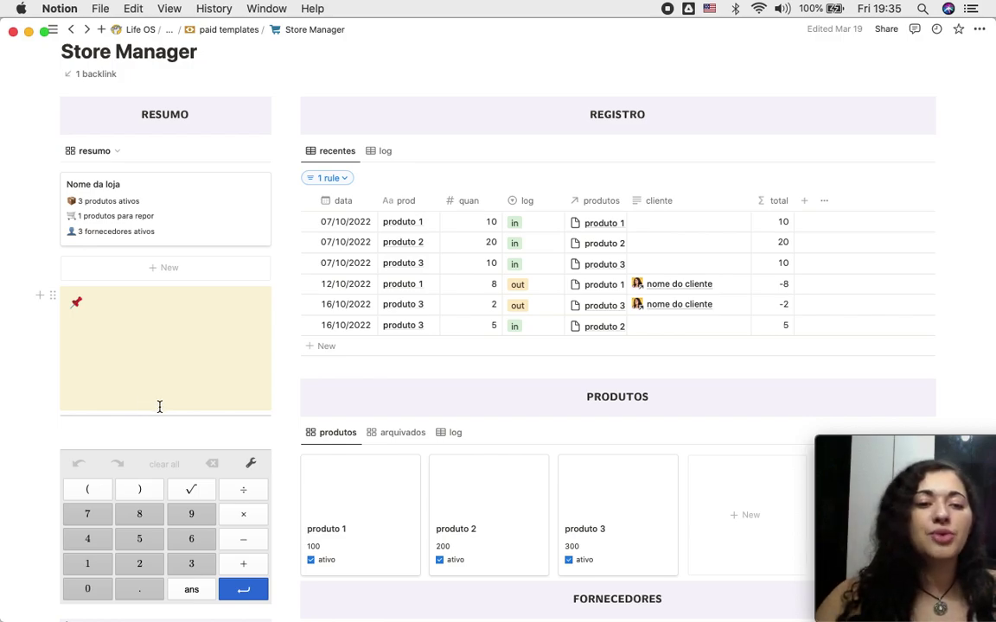
scroll(148, 406, "down", 3)
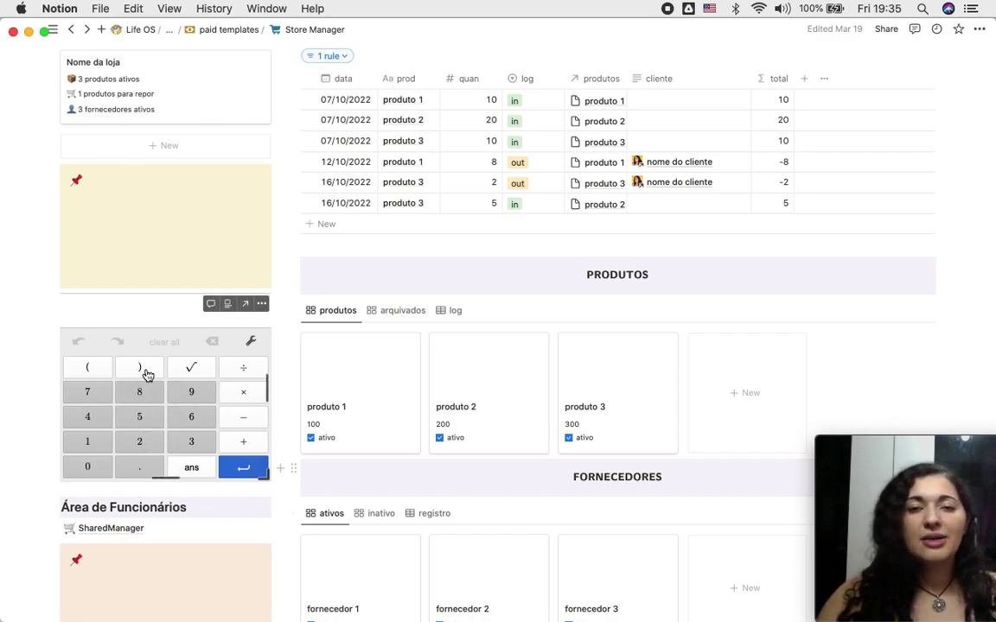
scroll(184, 517, "down", 5)
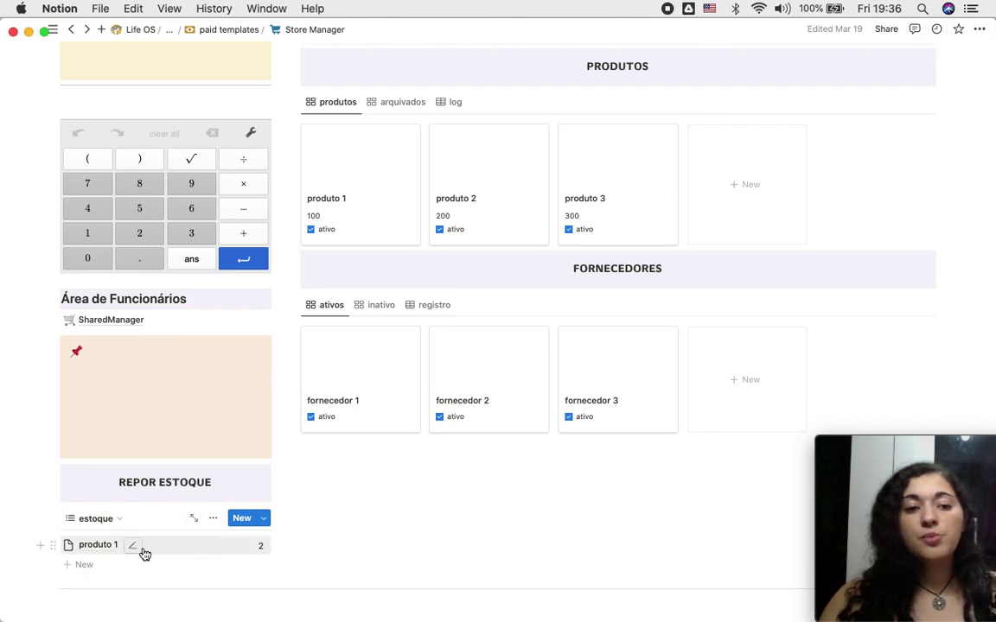
scroll(150, 553, "down", 2)
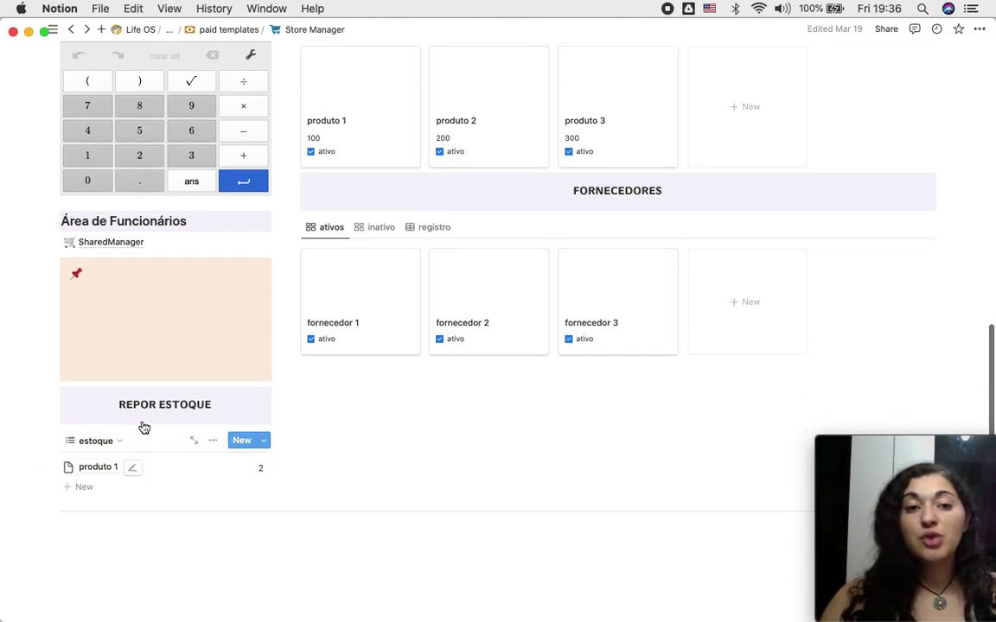
scroll(189, 480, "up", 5)
scroll(187, 476, "up", 1)
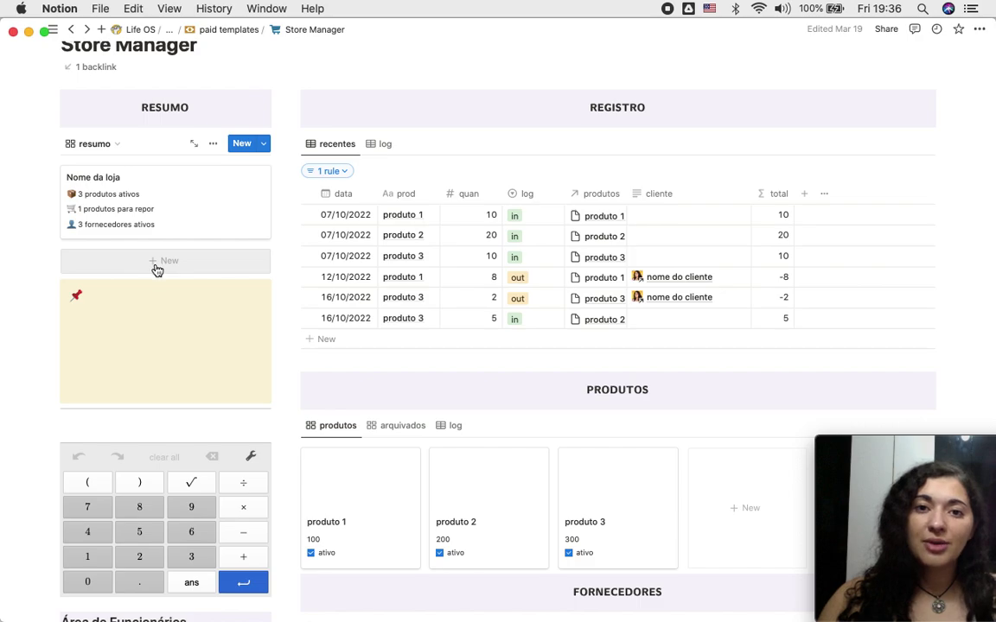
left_click(184, 380)
scroll(185, 379, "down", 5)
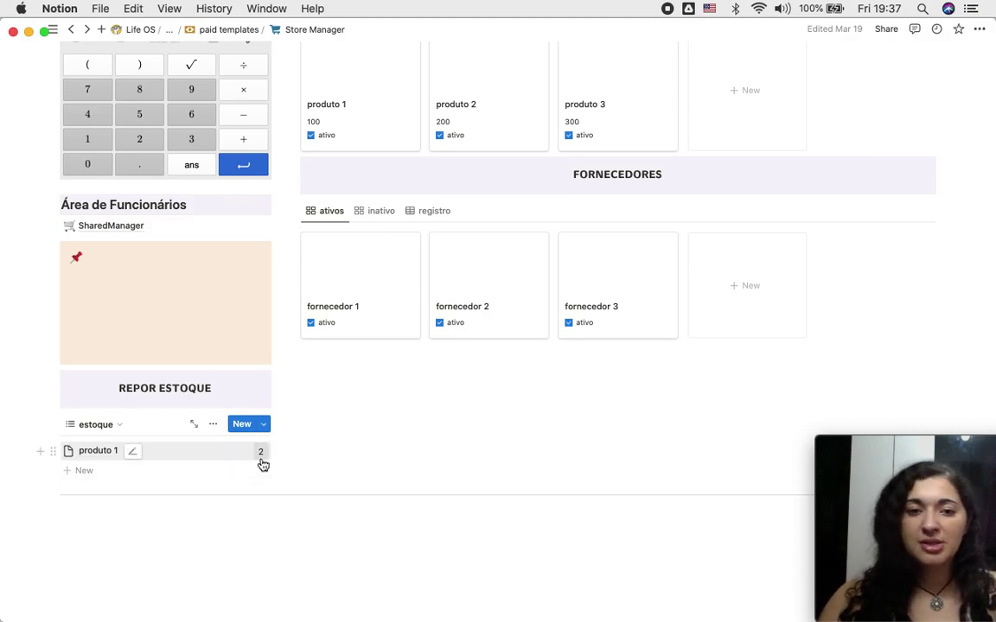
scroll(342, 483, "up", 10)
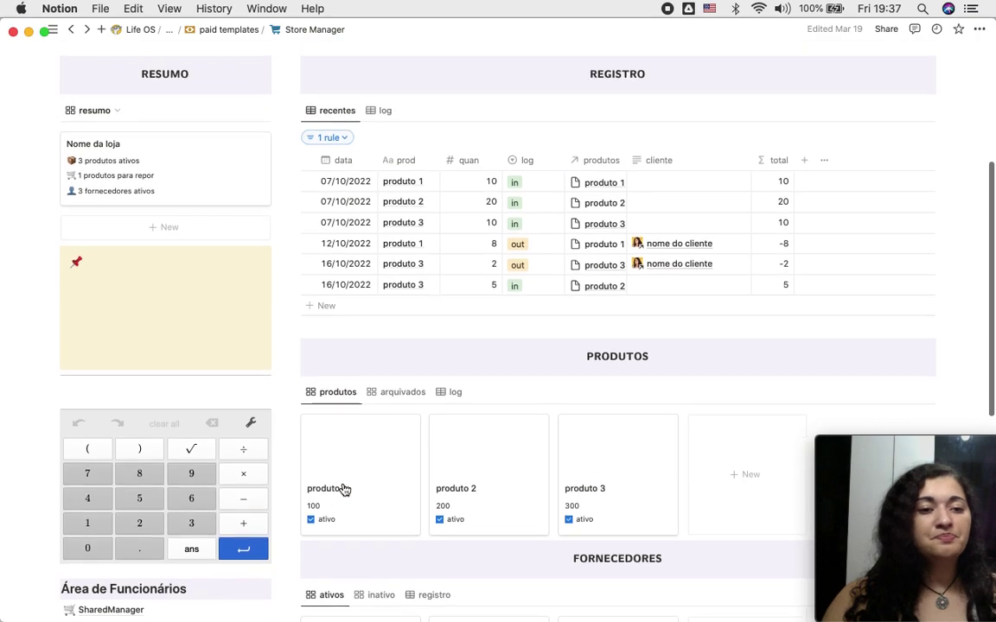
scroll(343, 489, "down", 5)
scroll(345, 490, "down", 1)
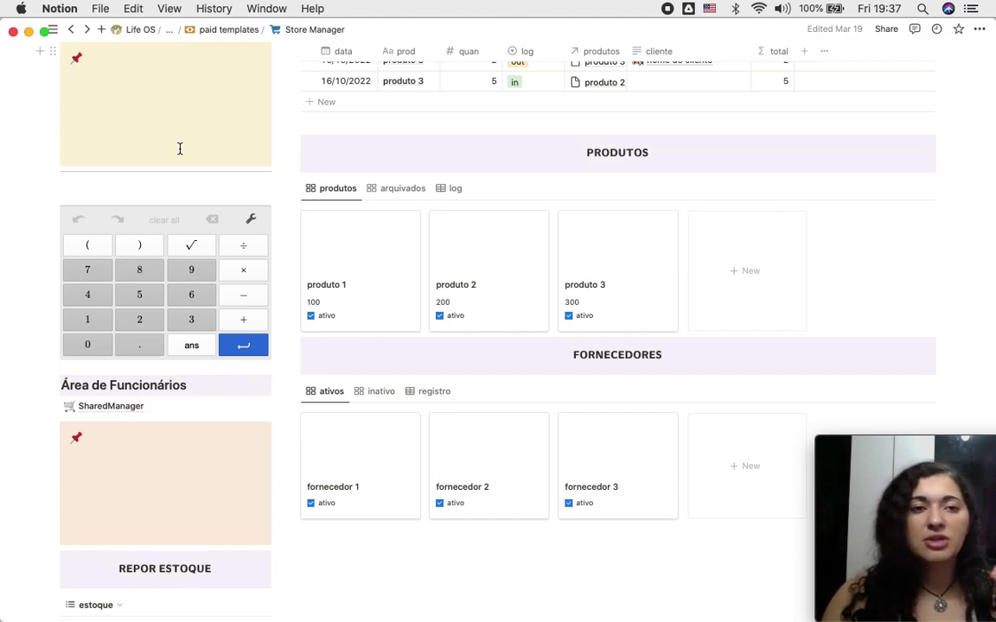
Step: Add the note "anotação" to the pinned orange callout under Área de Funcionários
left_click(109, 461)
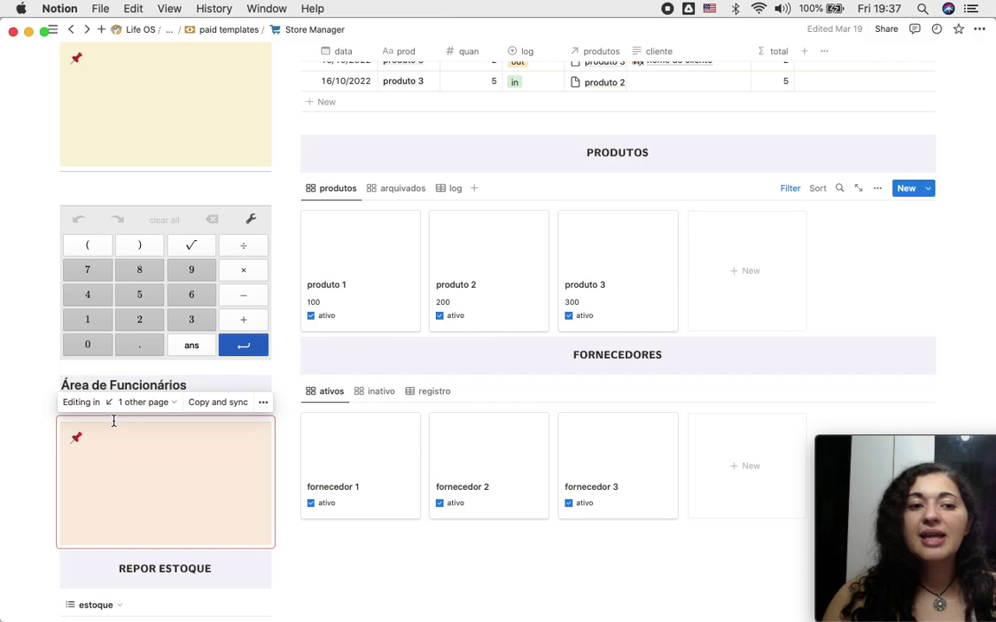
left_click(106, 386)
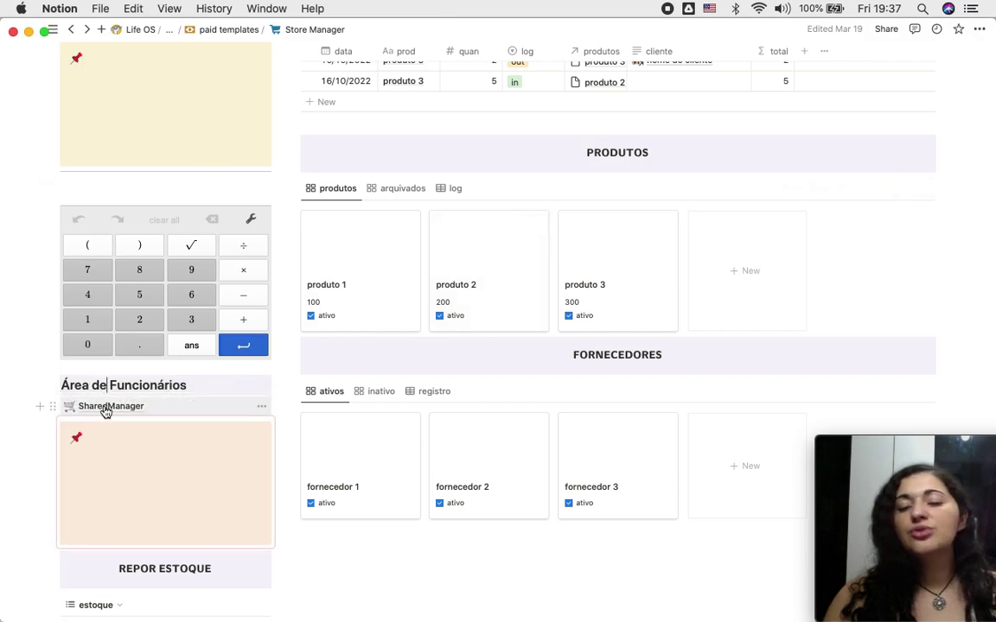
left_click(129, 454)
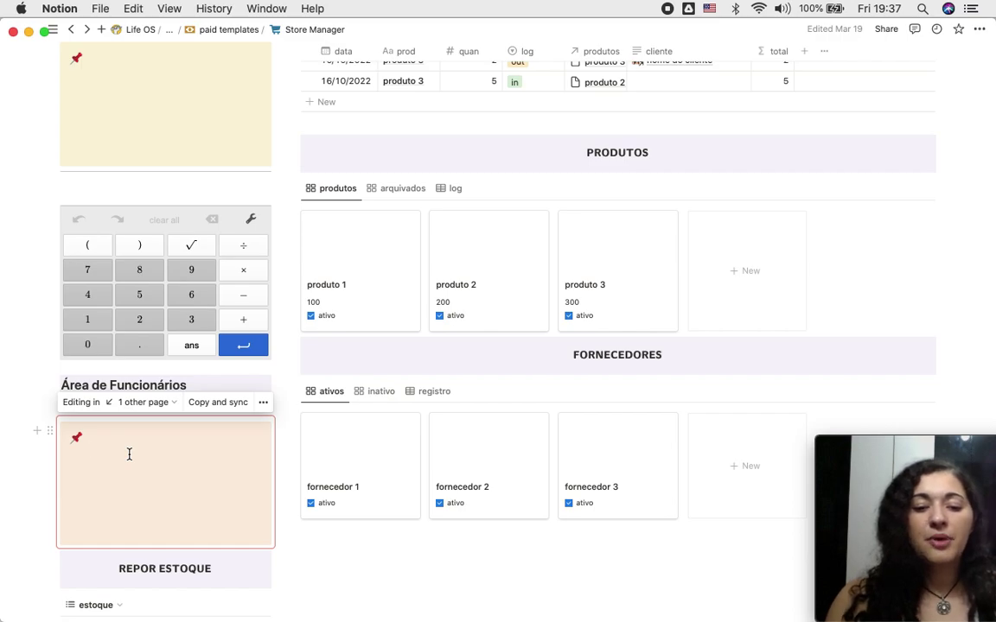
type("anotação")
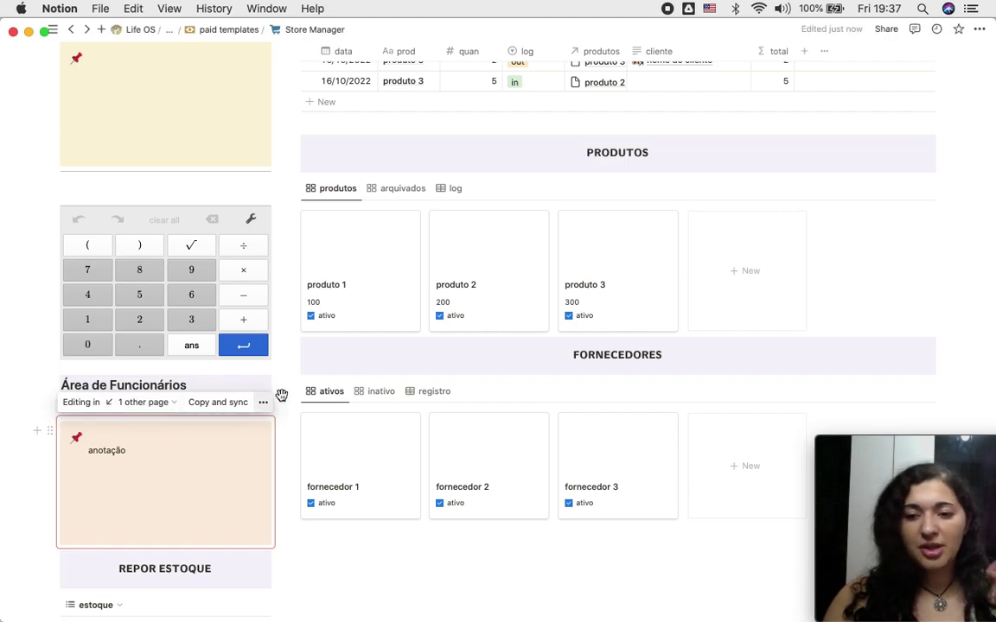
left_click(220, 385)
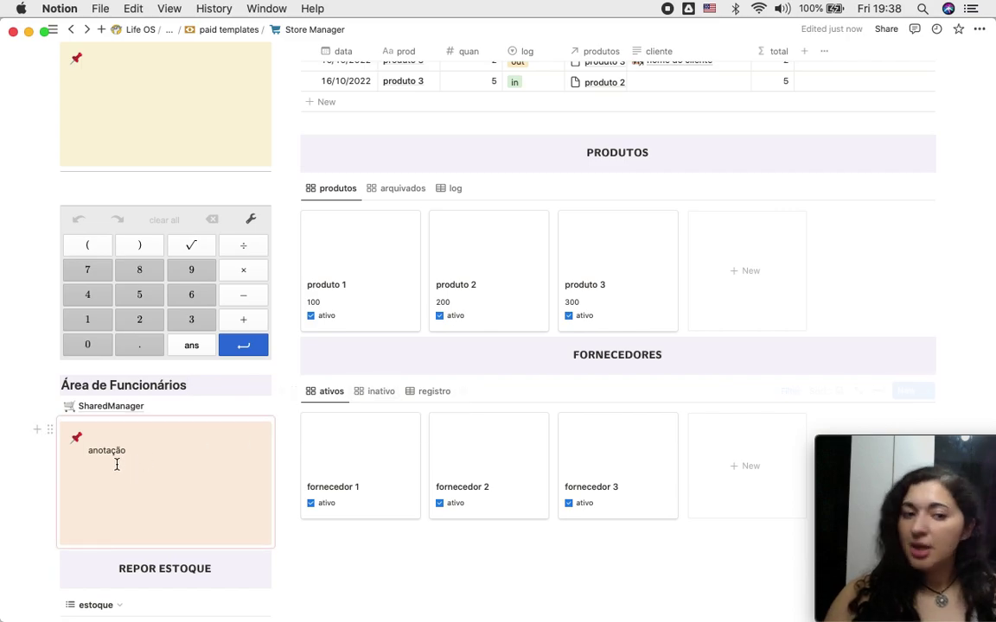
left_click(105, 472)
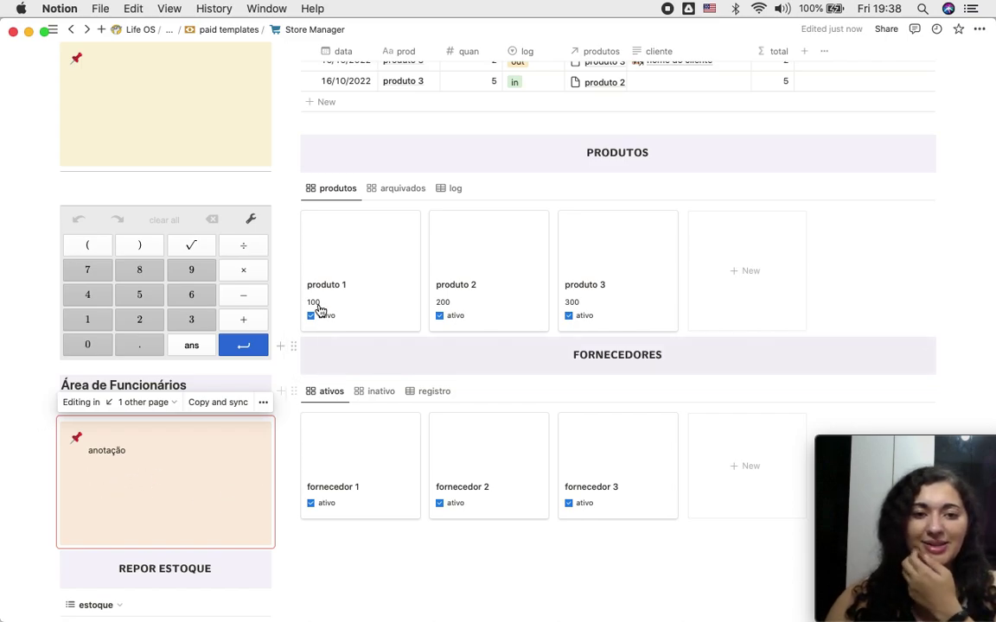
Step: Examine the date filter rule on the recentes view of the REGISTRO table
scroll(318, 311, "up", 5)
scroll(318, 309, "down", 2)
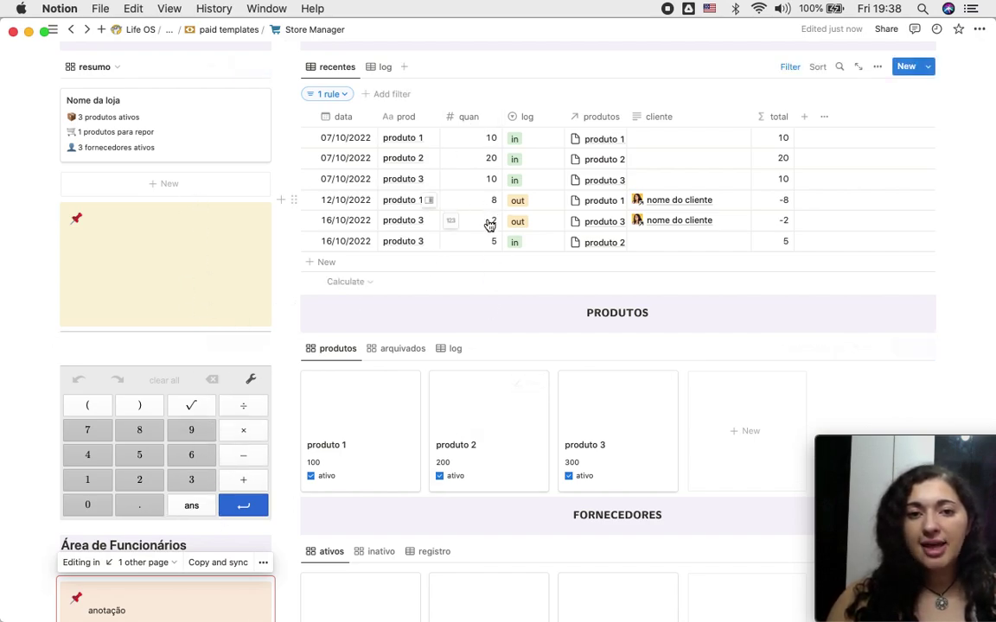
scroll(489, 225, "up", 3)
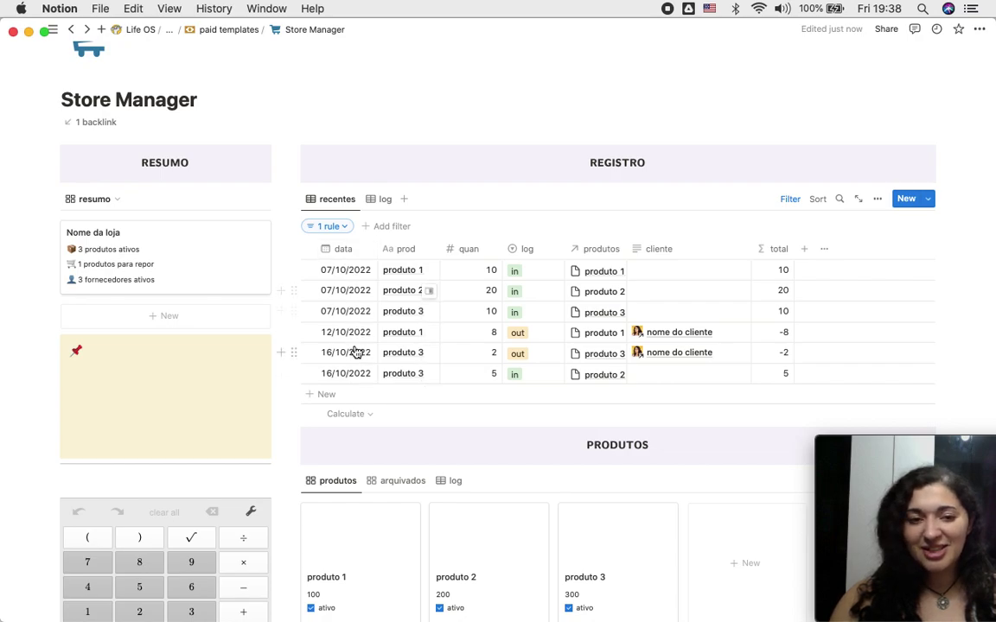
left_click(346, 226)
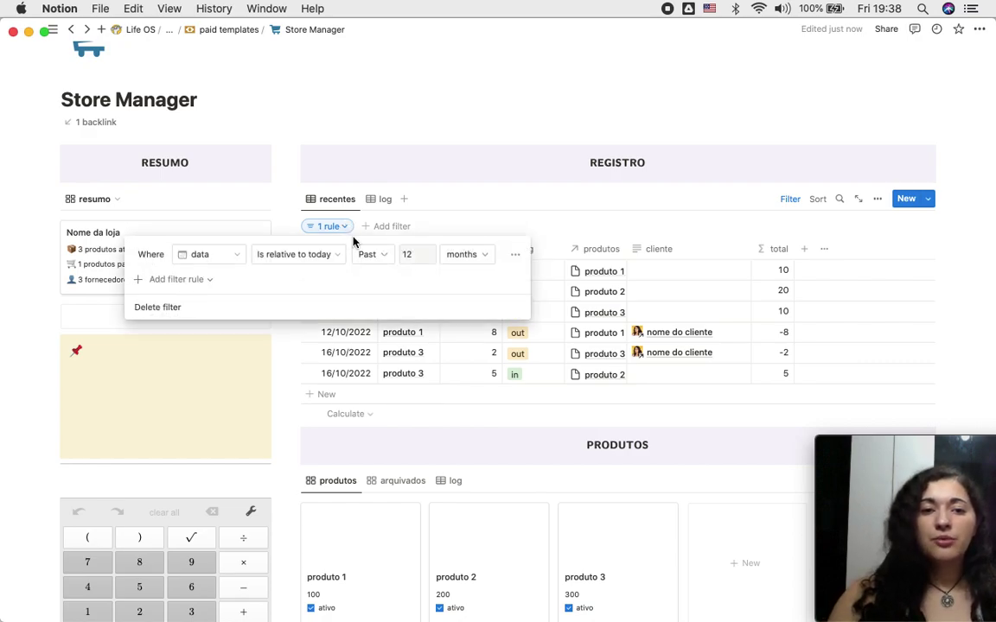
double_click(415, 255)
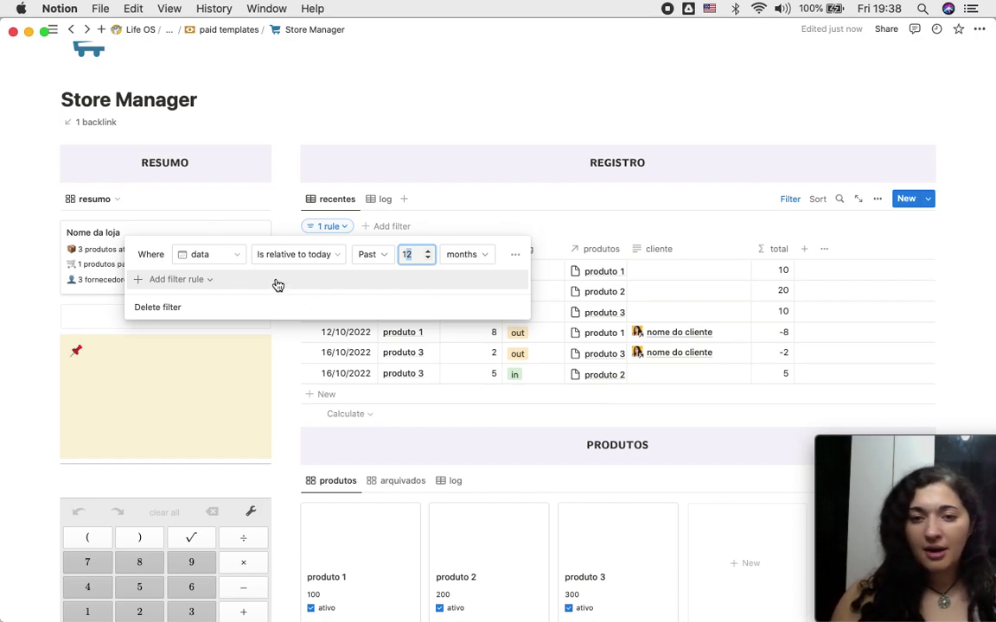
left_click(386, 203)
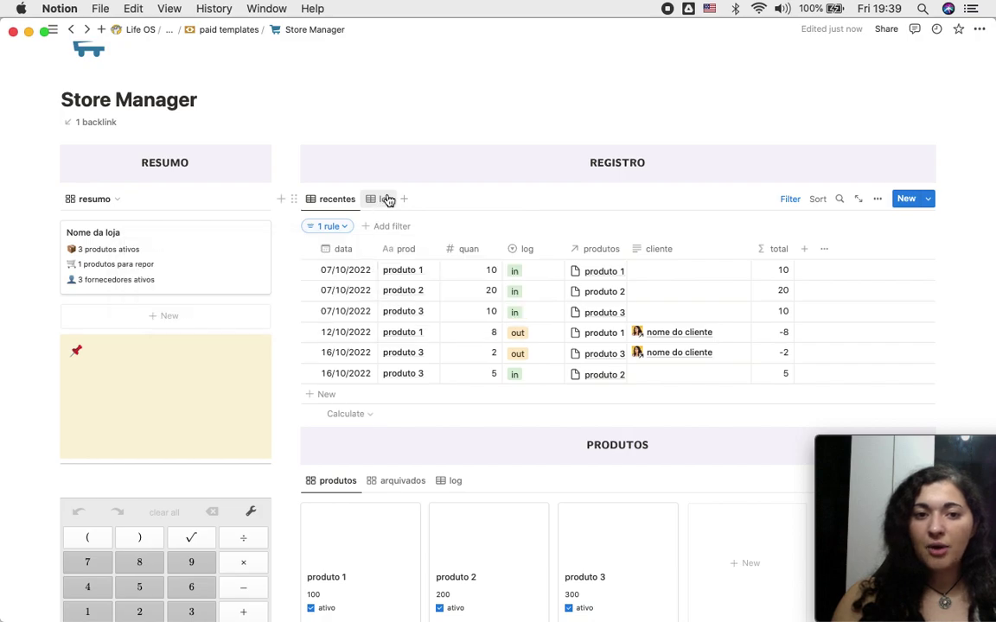
Step: View the REGISTRO table's log view, return to recentes, and review its filter rule and filter bar
left_click(386, 199)
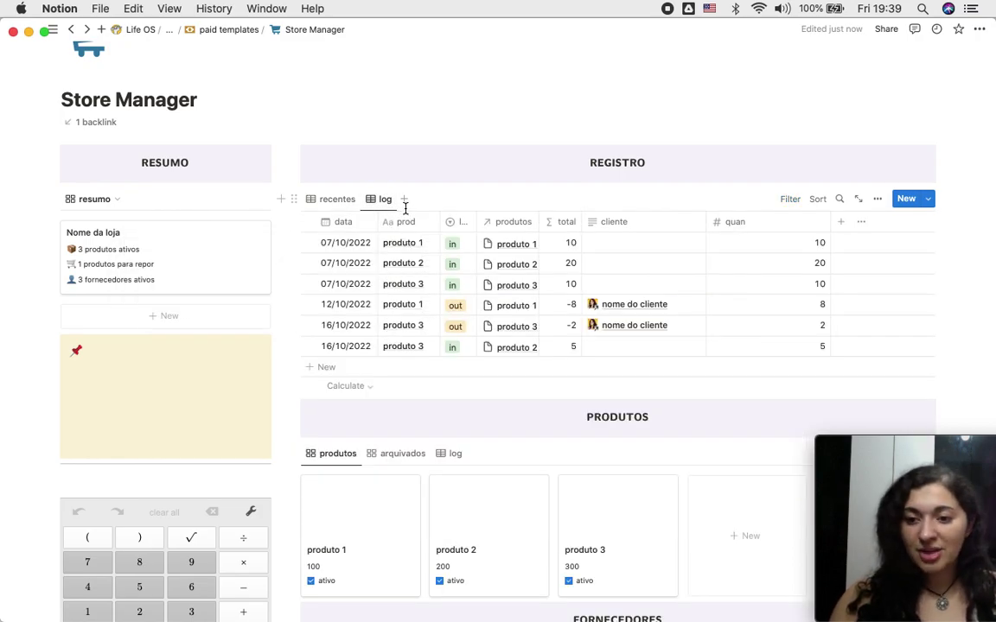
left_click(337, 200)
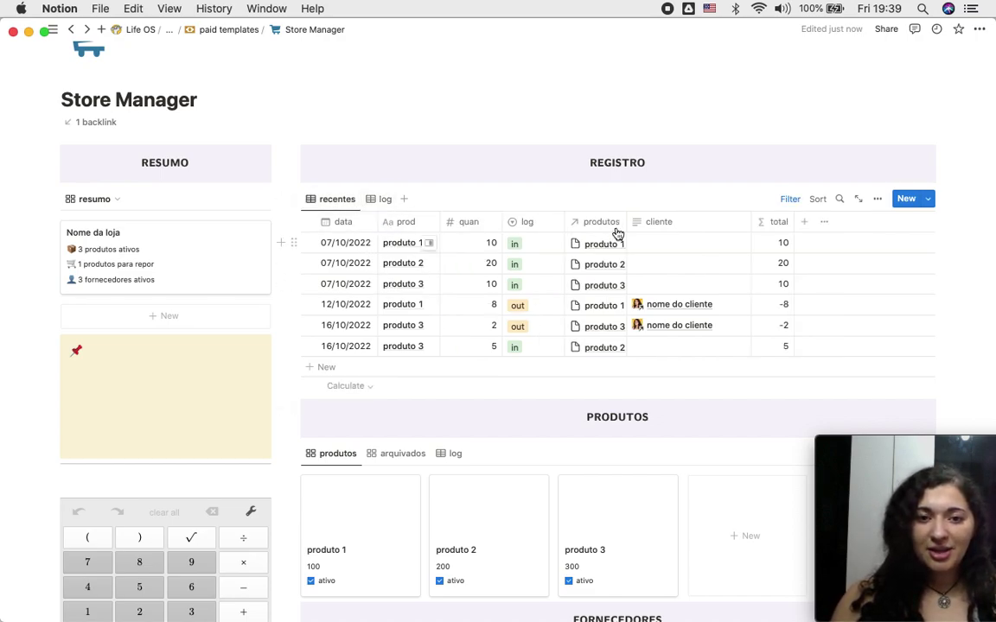
left_click(797, 200)
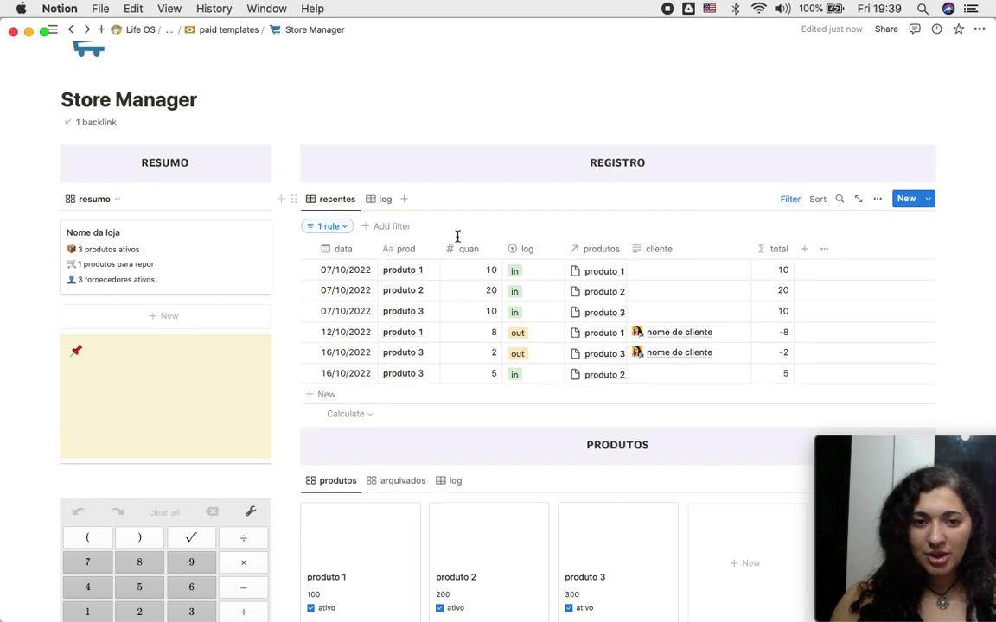
left_click(335, 225)
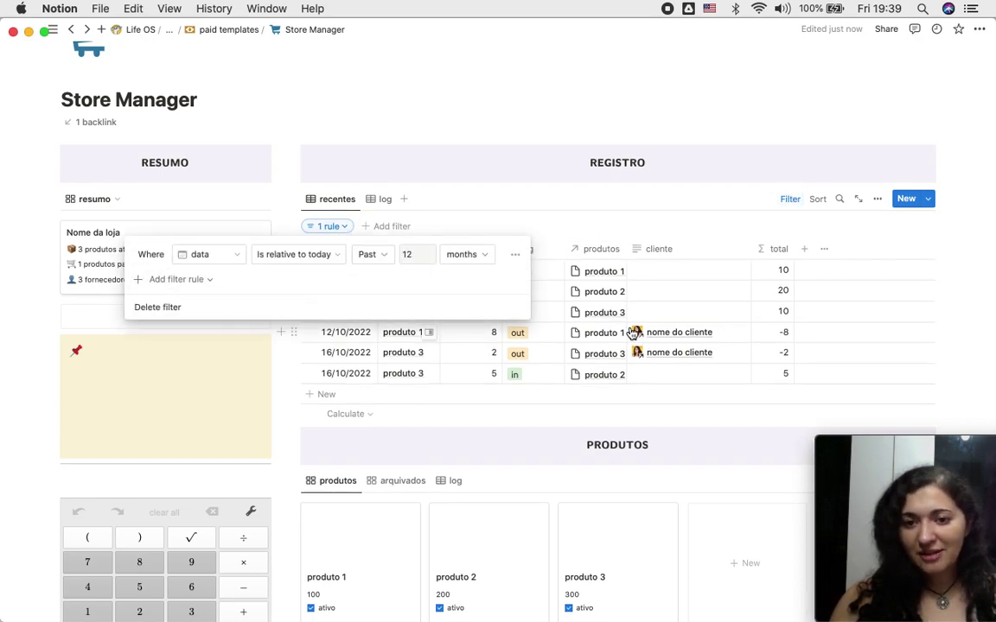
left_click(570, 304)
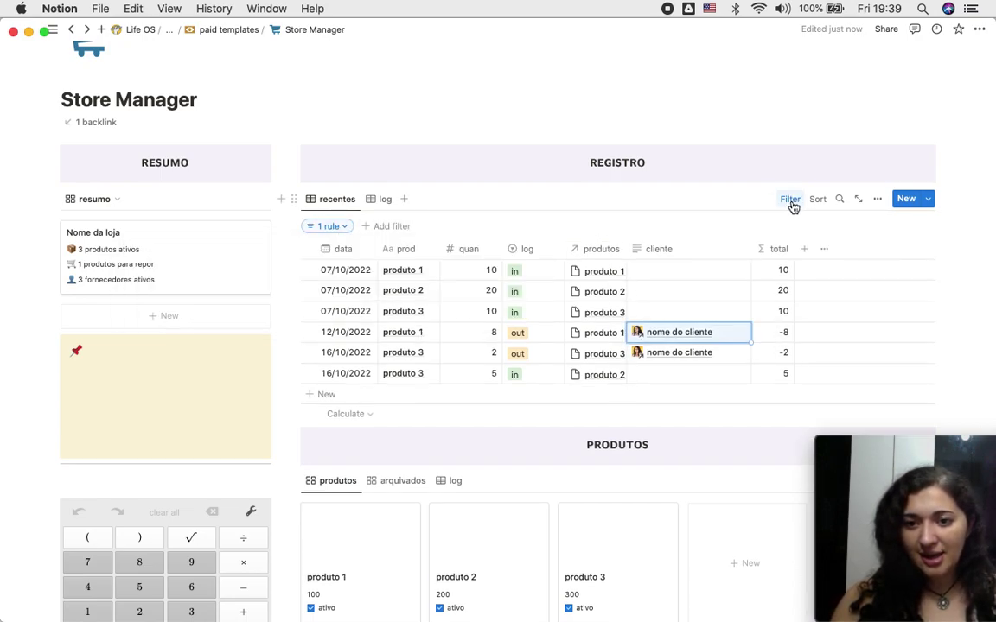
left_click(790, 201)
left_click(787, 202)
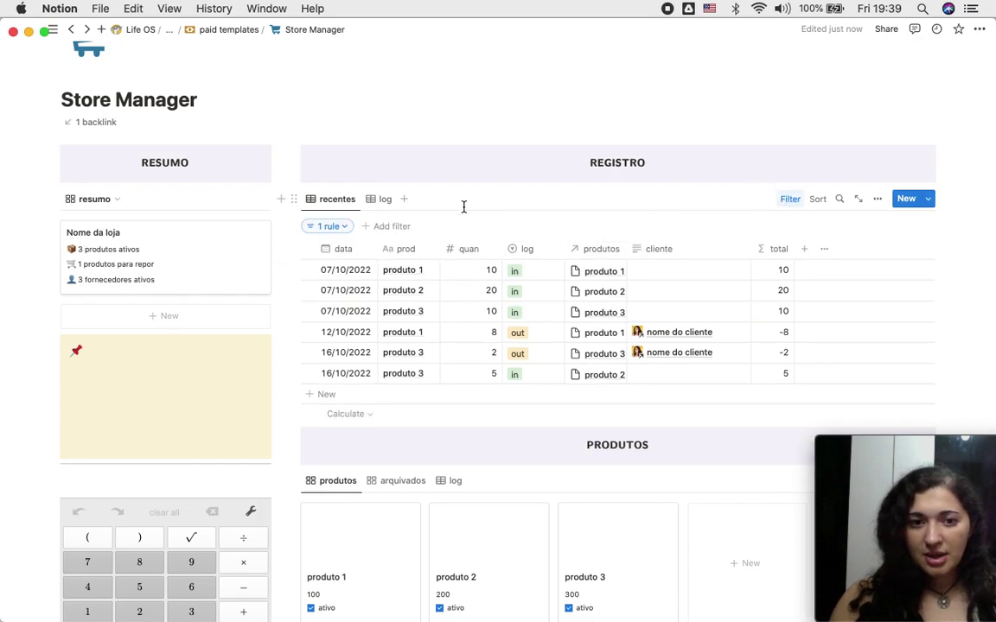
Step: Set the recentes view's date filter to the past 1 month and check the available time units
left_click(333, 226)
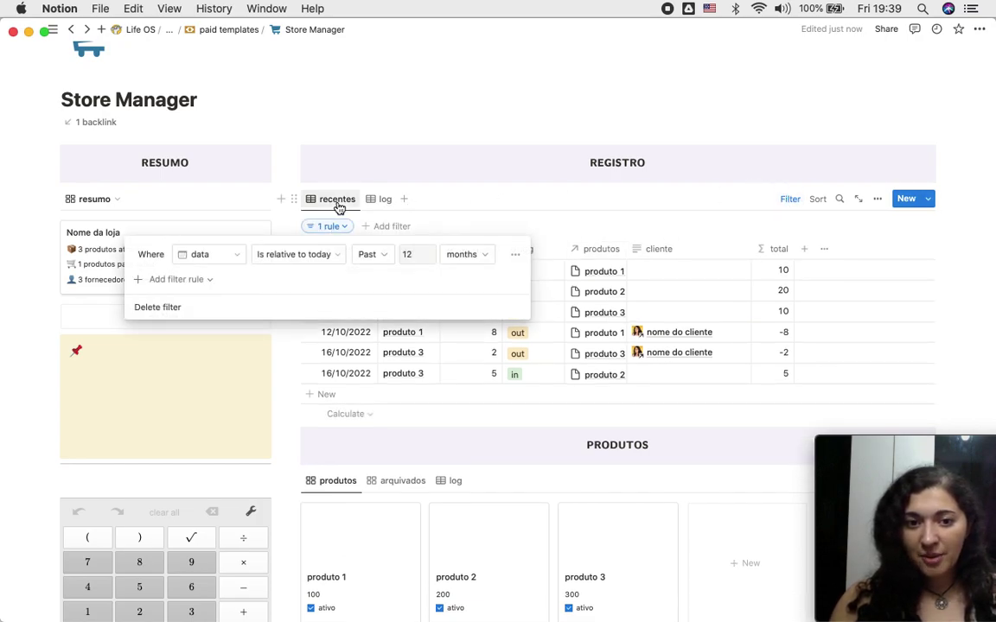
left_click(410, 254)
key("BackSpace")
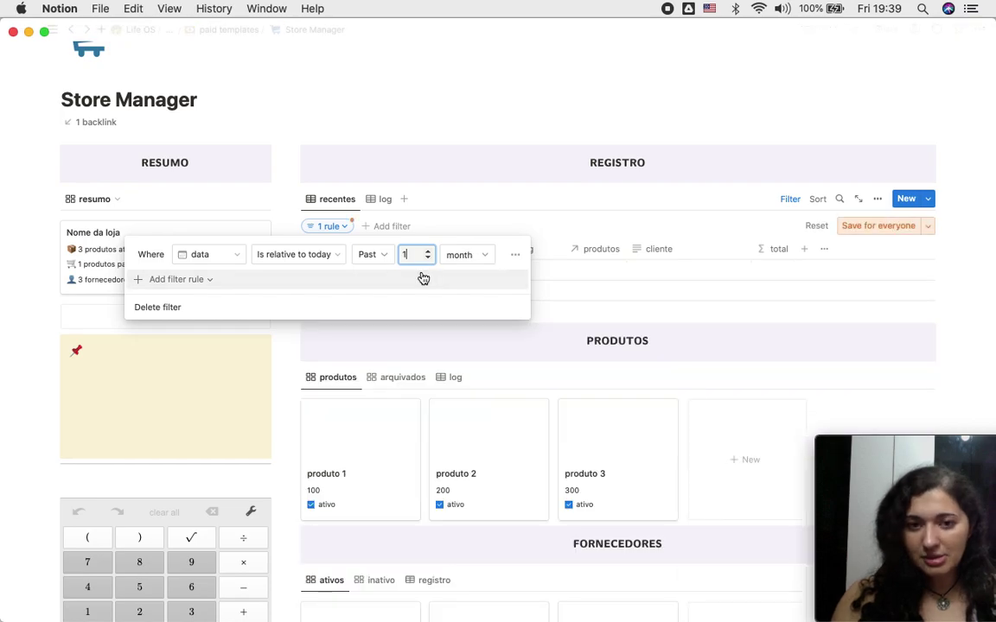
left_click(456, 259)
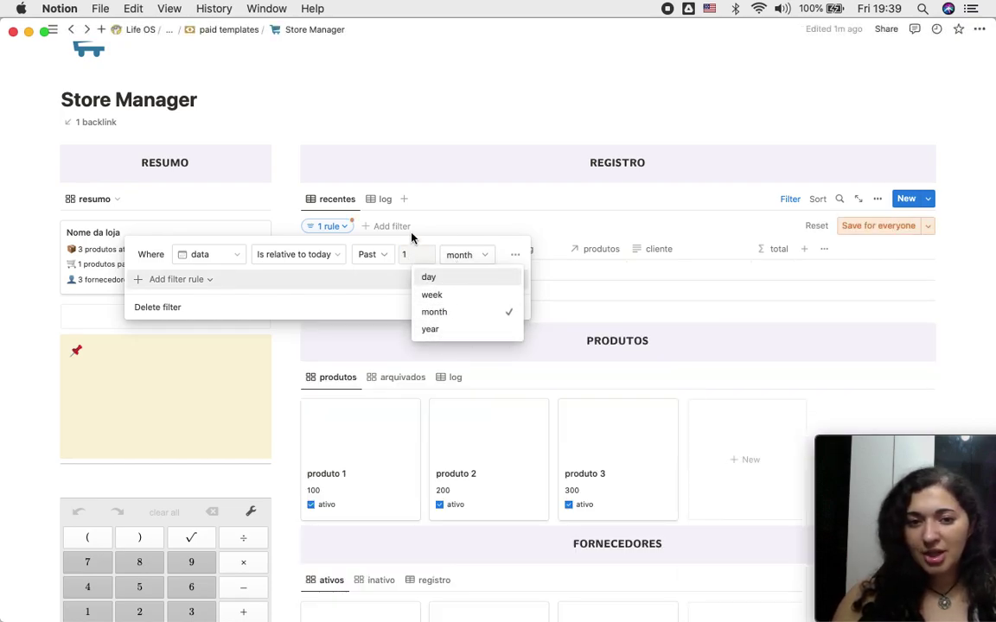
left_click(369, 278)
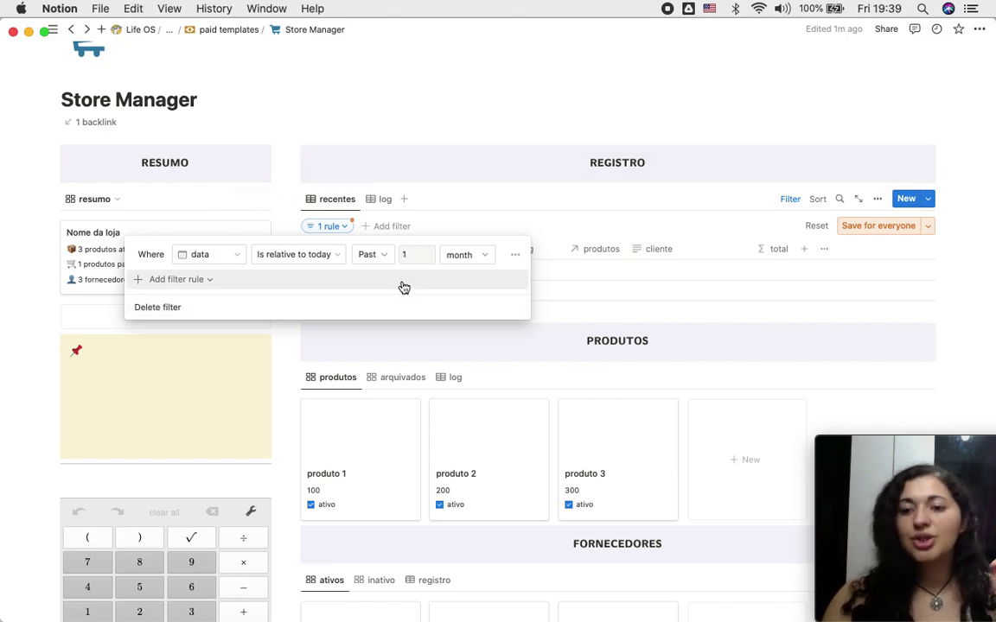
Step: Compare the REGISTRO table's recentes and log views, leave it on log, and look at the PRODUTOS section
left_click(375, 177)
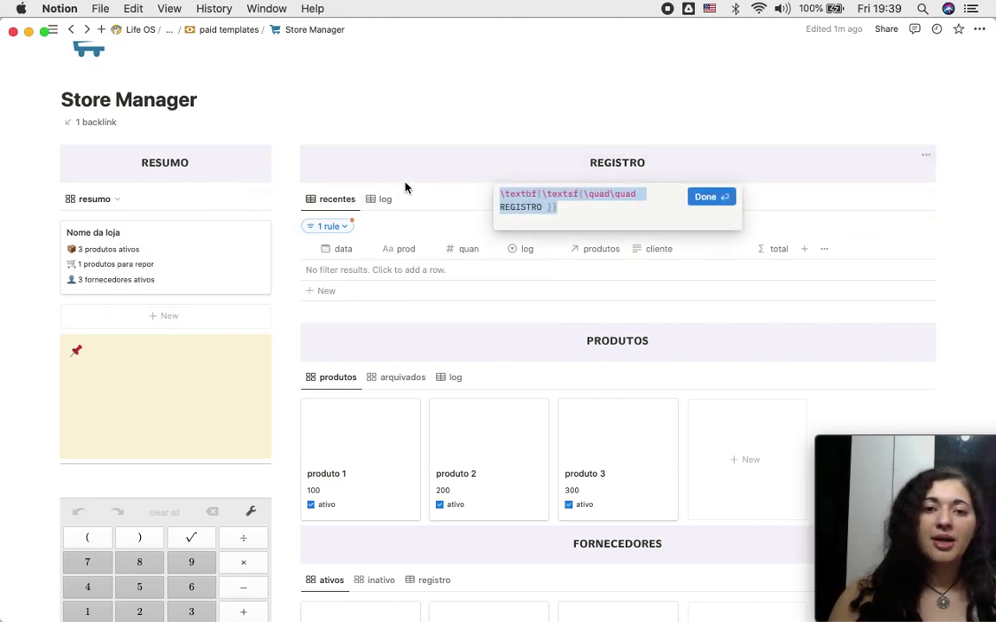
left_click(381, 200)
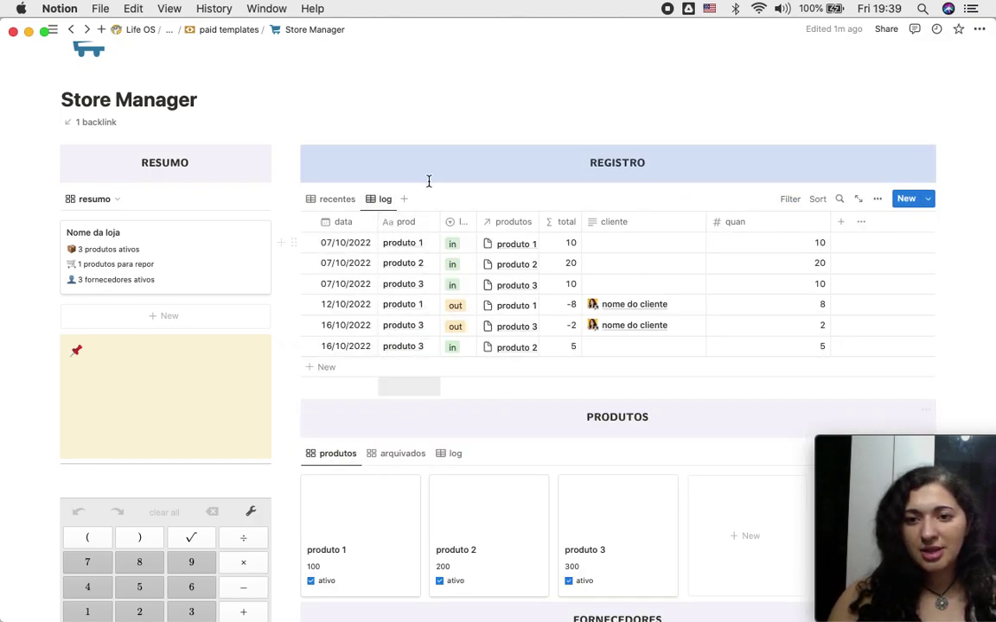
left_click(326, 199)
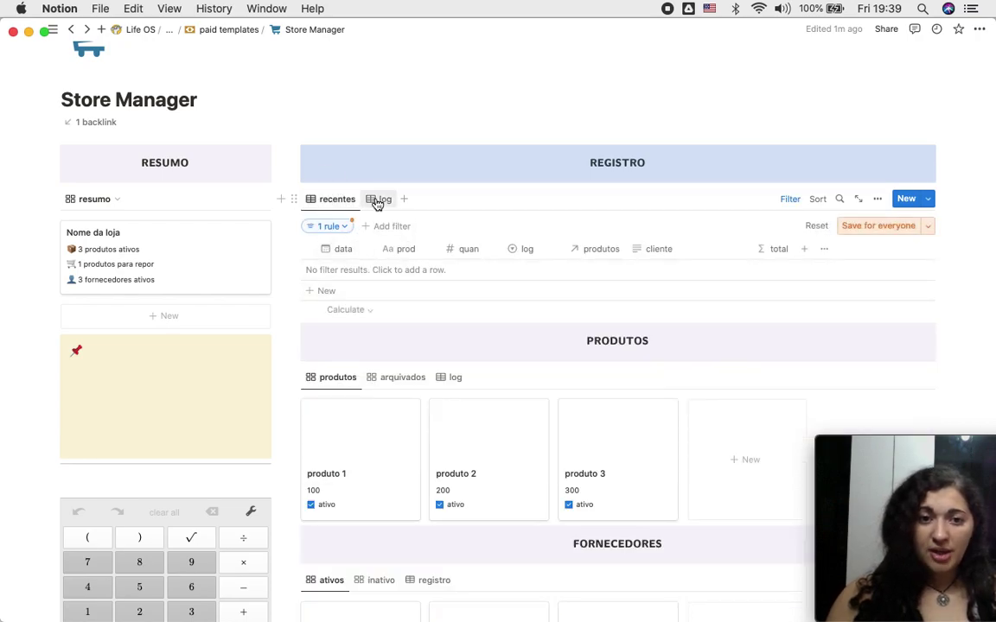
left_click(379, 201)
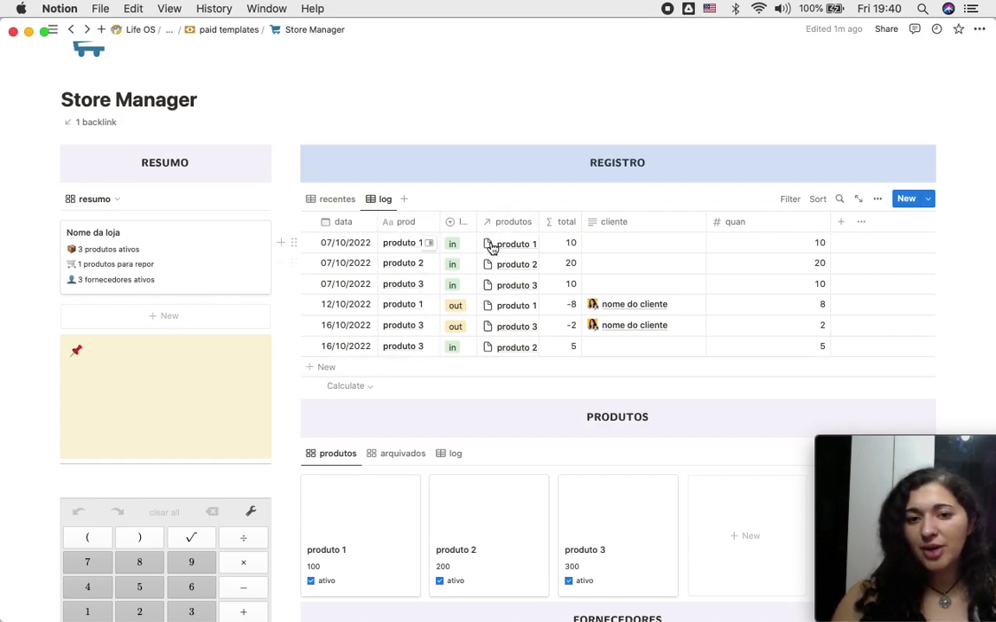
scroll(506, 346, "down", 4)
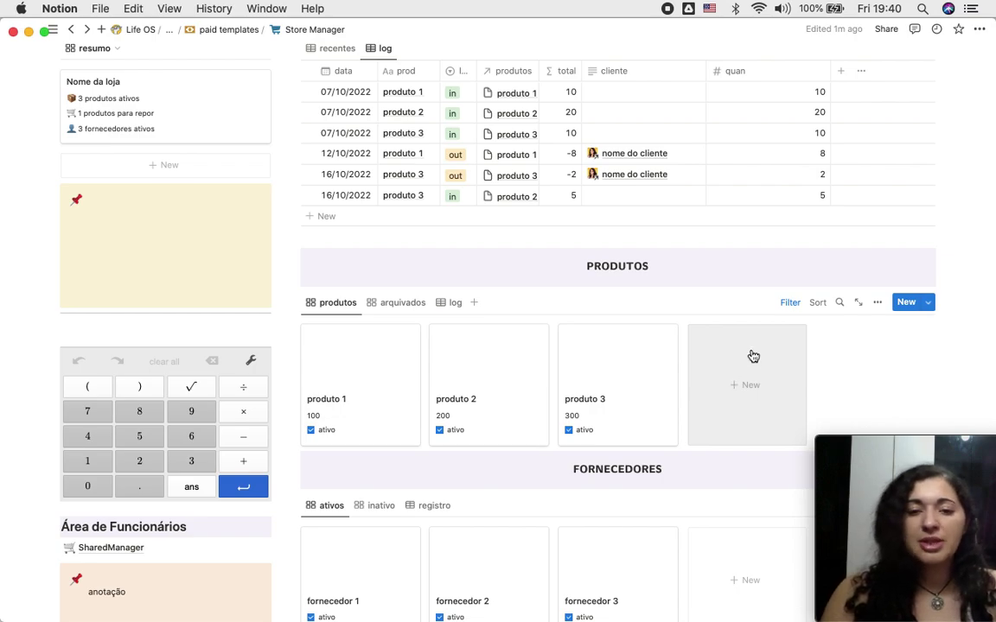
Step: Narrow the quan column in the REGISTRO table's log view
scroll(633, 309, "up", 2)
scroll(633, 308, "up", 1)
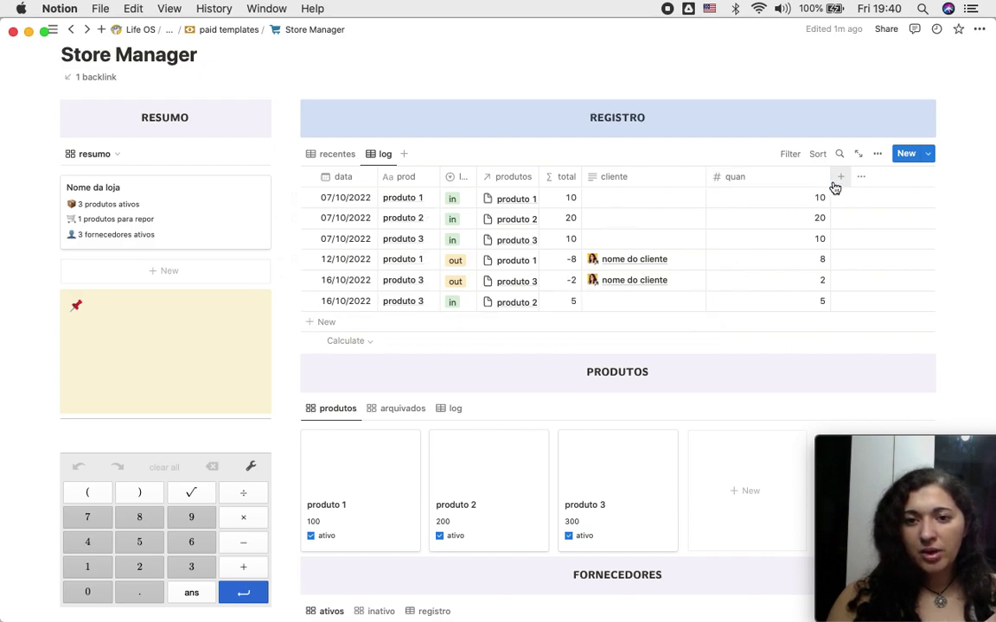
left_click_drag(830, 179, 733, 164)
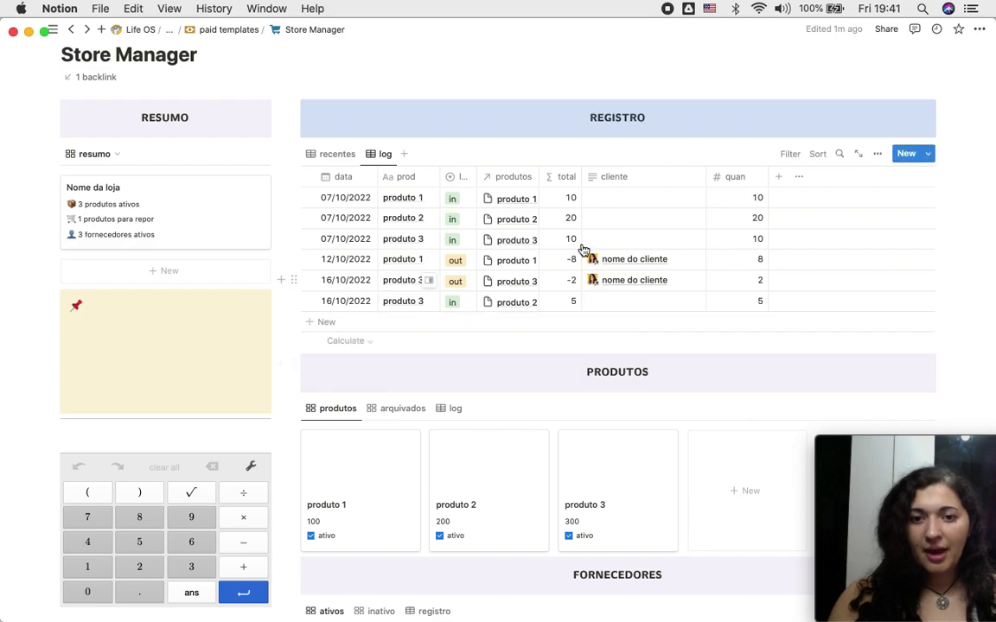
Step: Browse the @ mention suggestions in the cliente cell of the 07/10/2022 produto 2 record and clear the cell again
scroll(554, 495, "down", 2)
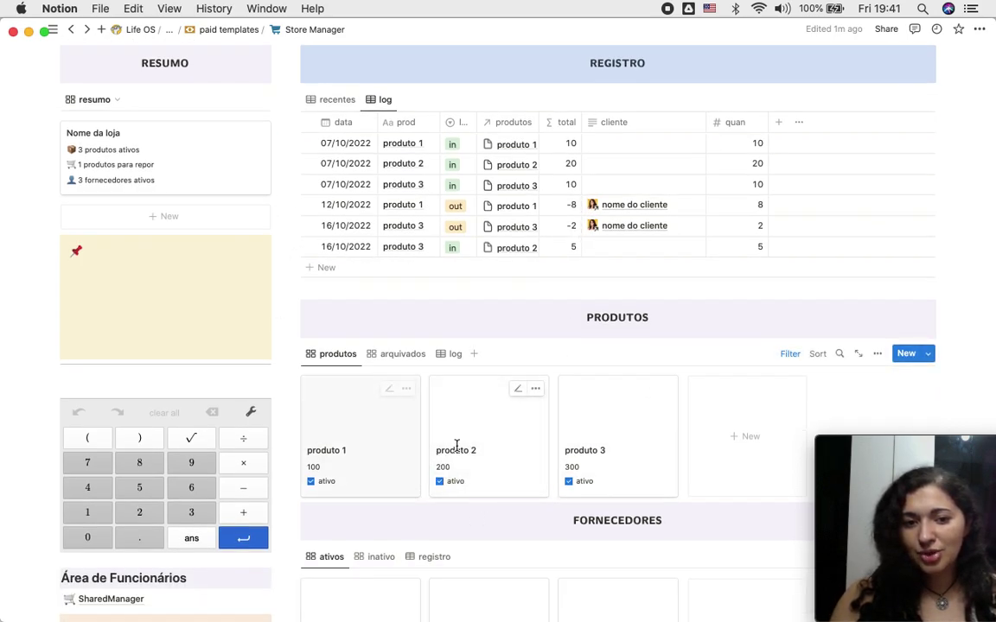
scroll(563, 445, "up", 3)
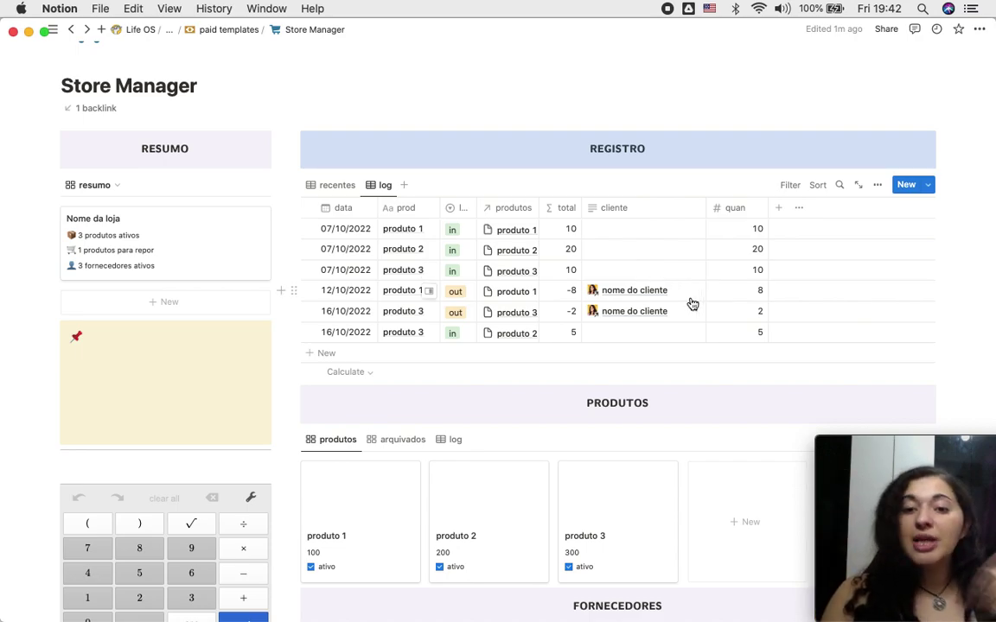
left_click(650, 248)
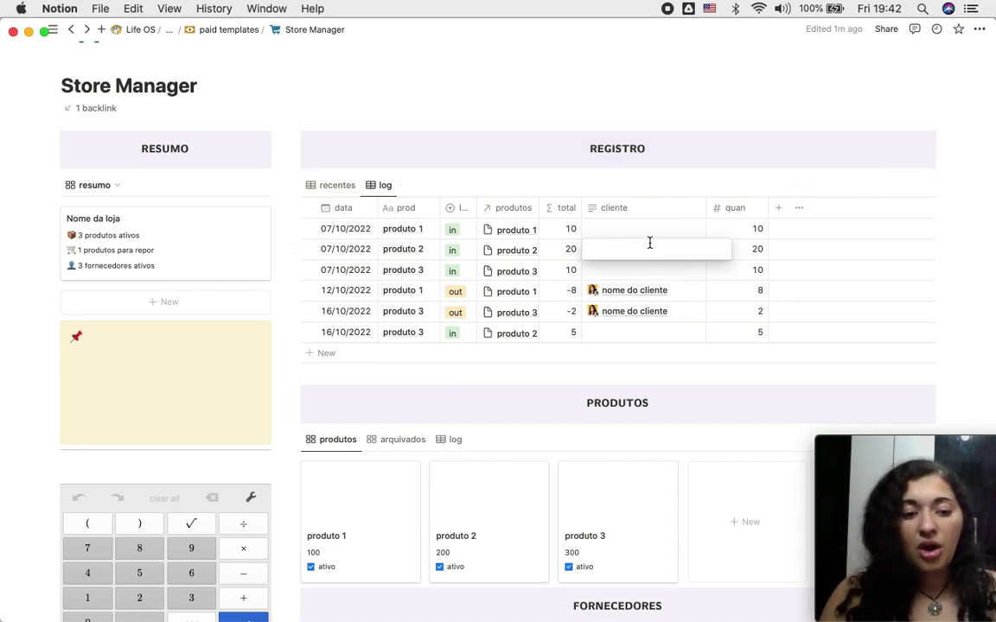
type("@")
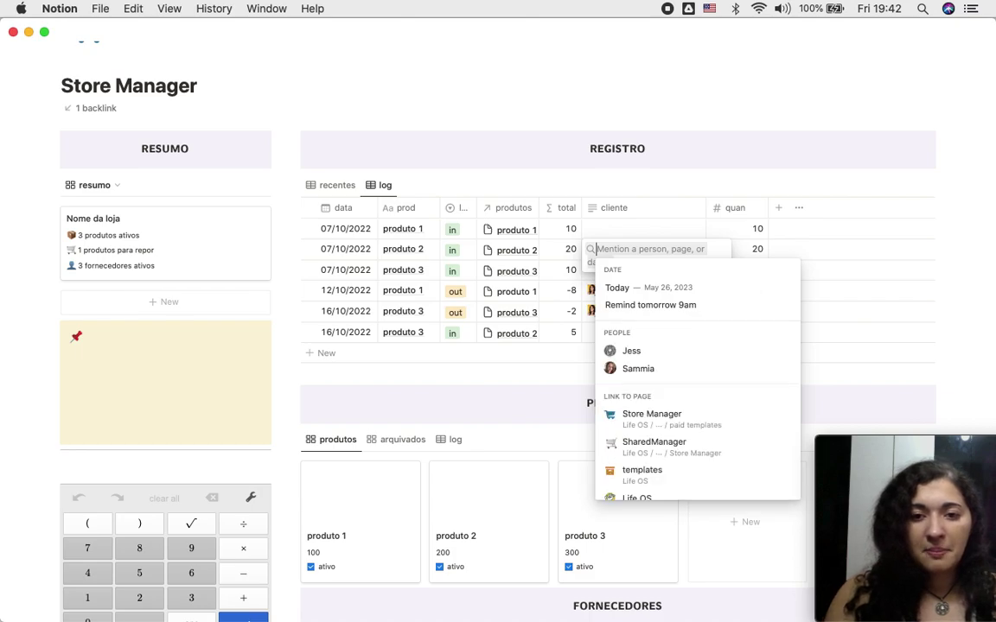
scroll(661, 423, "down", 2)
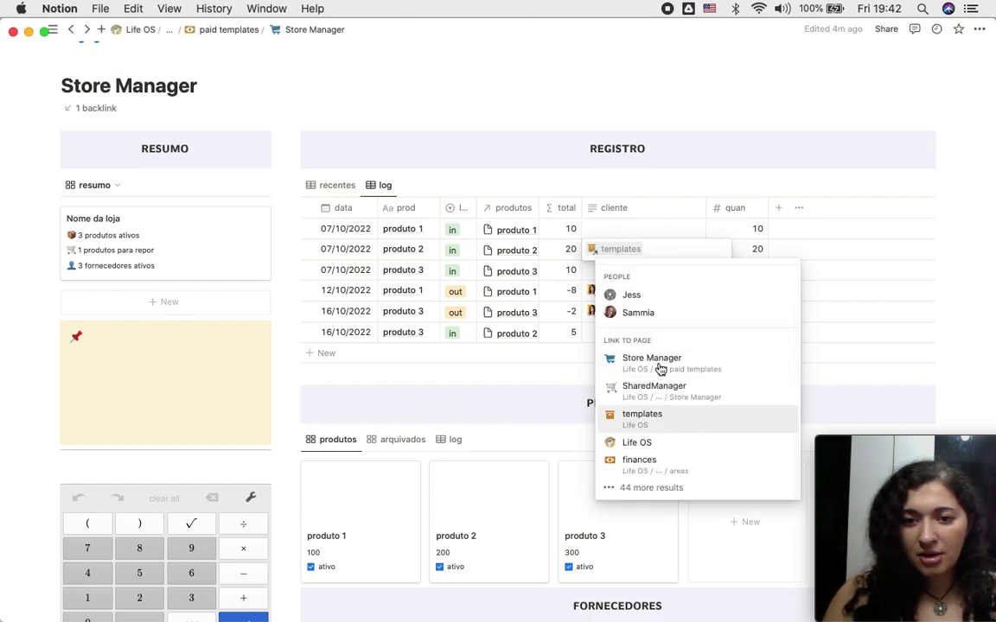
left_click(625, 227)
left_click(624, 227)
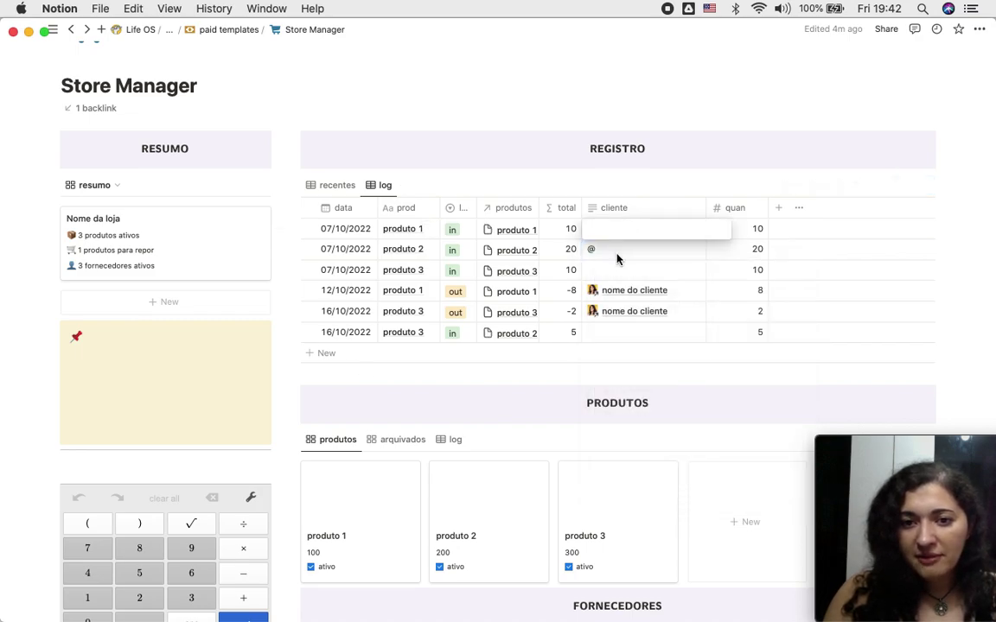
left_click(617, 252)
key("BackSpace")
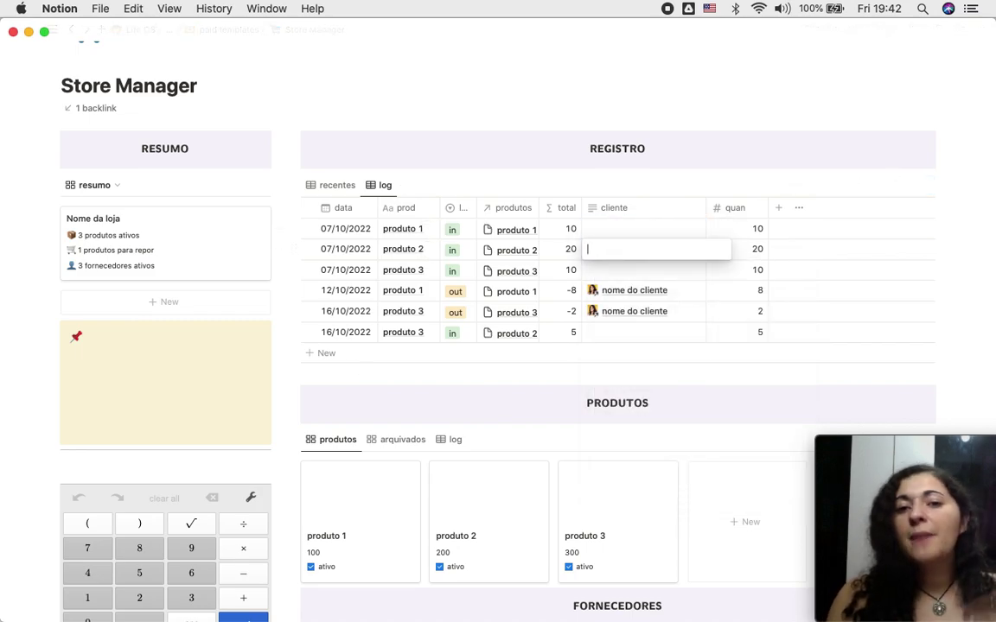
key("Escape")
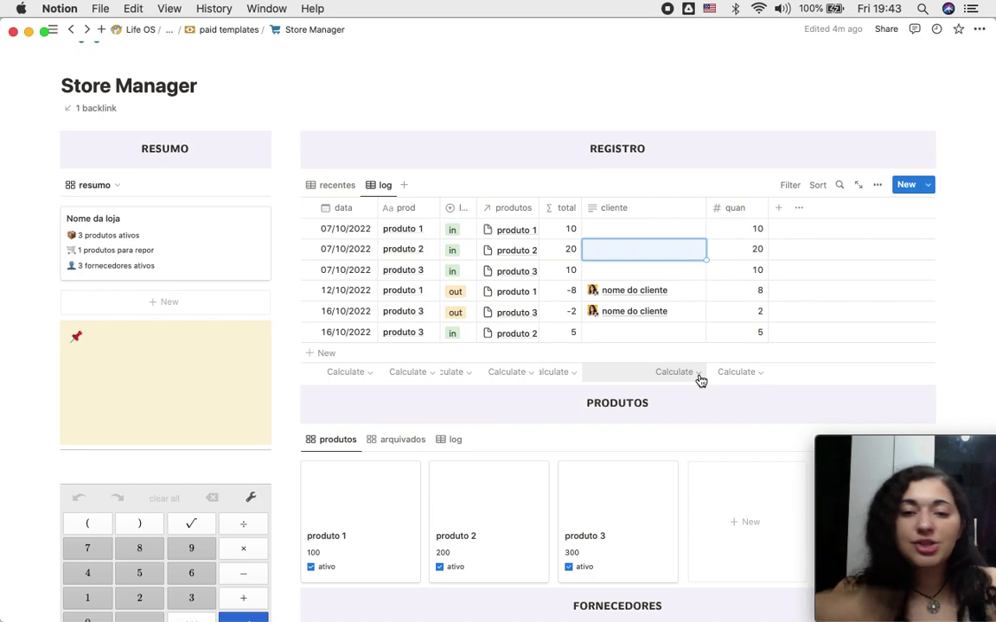
Step: Switch the PRODUTOS section to its log view and examine all of its columns
scroll(700, 380, "down", 10)
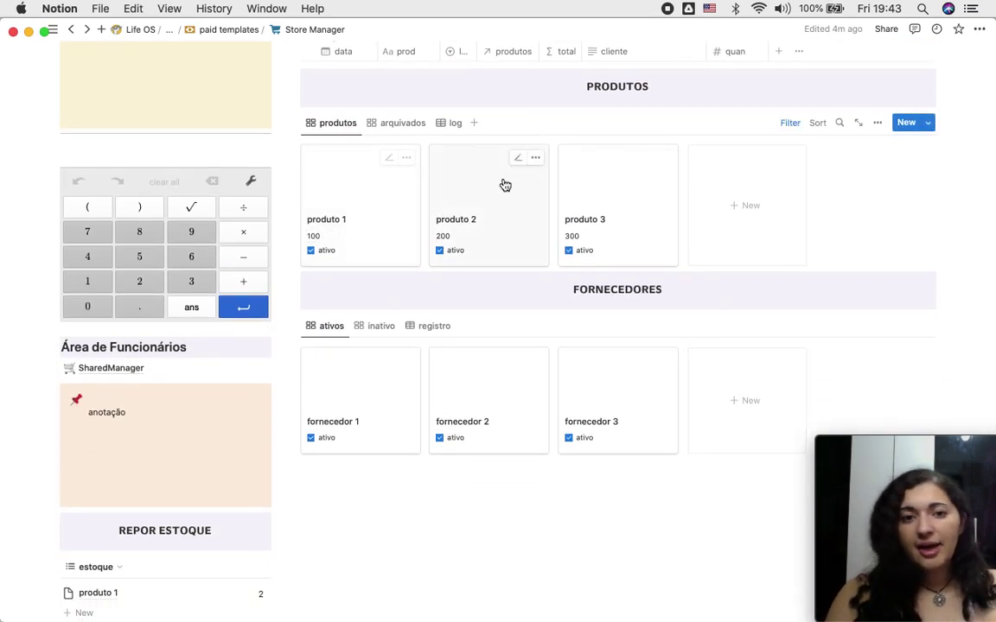
left_click(448, 124)
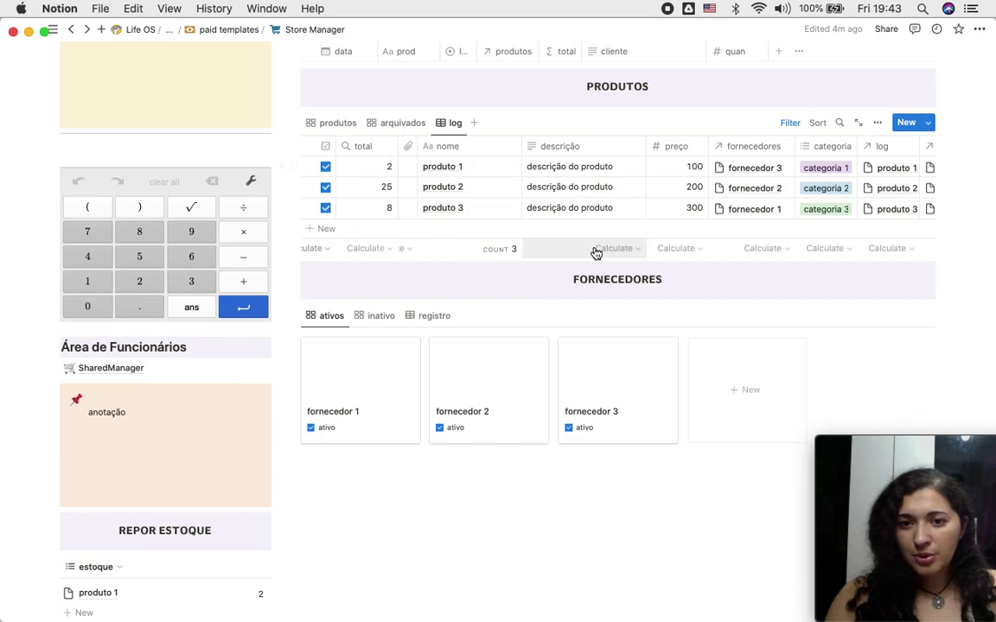
scroll(655, 208, "right", 5)
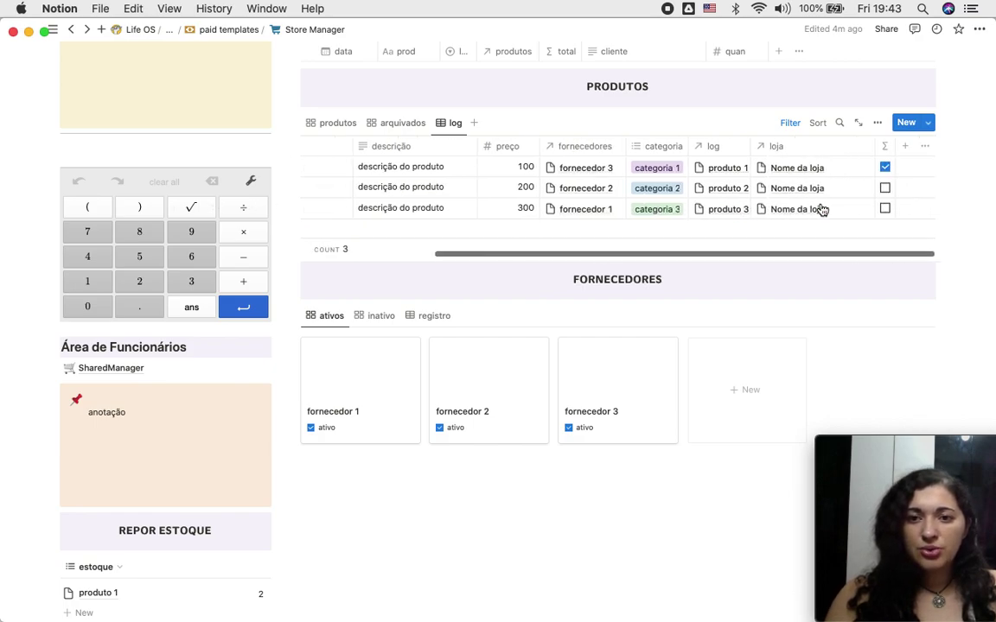
scroll(636, 200, "left", 5)
Step: Compare the REGISTRO entries with the PRODUTOS log's total, fornecedores, categoria, log and loja columns
scroll(540, 195, "up", 5)
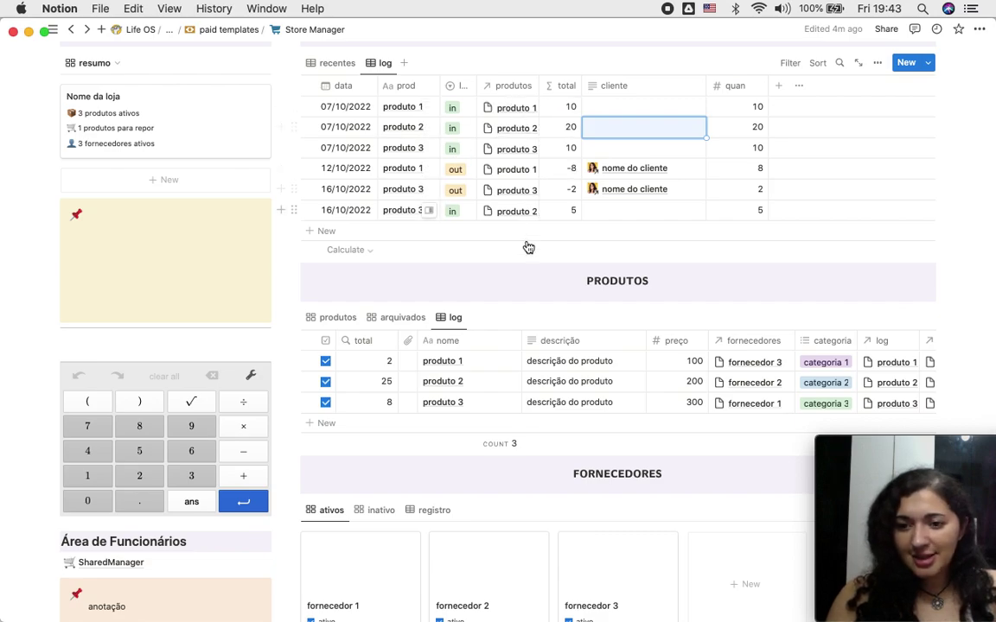
scroll(527, 259, "down", 2)
scroll(527, 289, "down", 3)
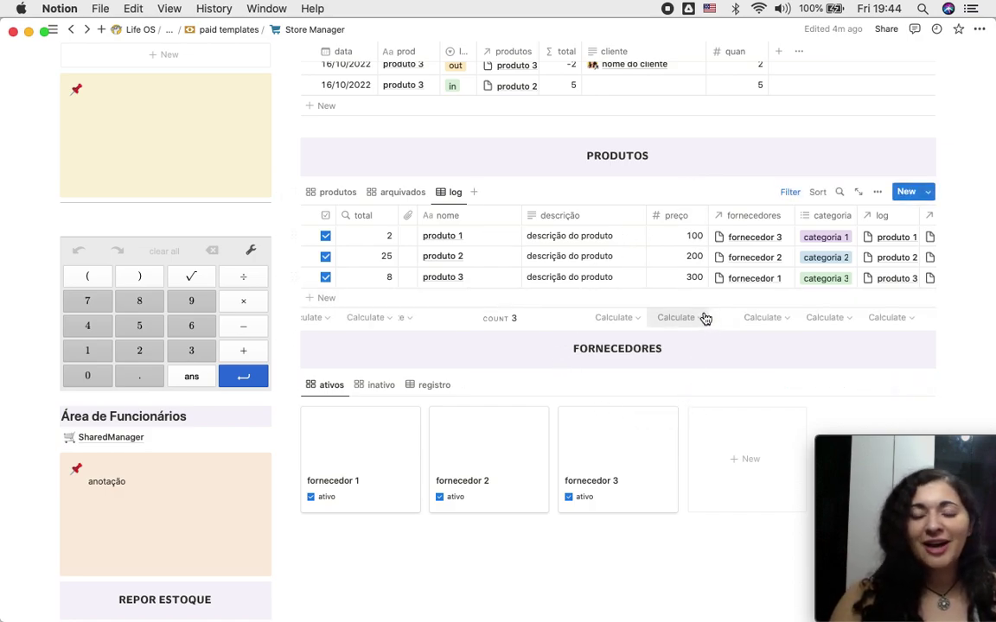
scroll(733, 258, "right", 5)
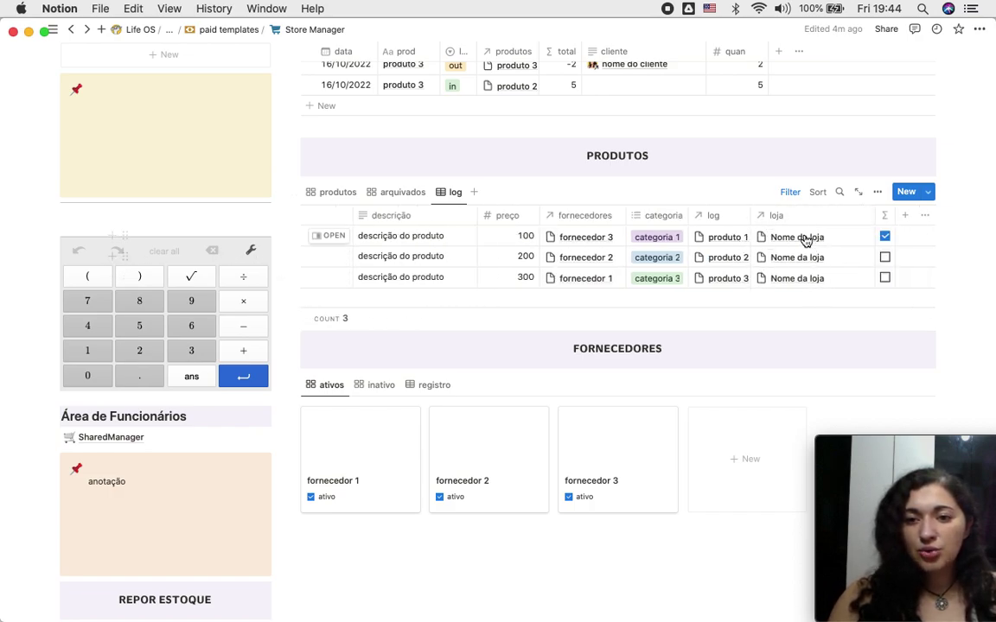
scroll(500, 197, "up", 5)
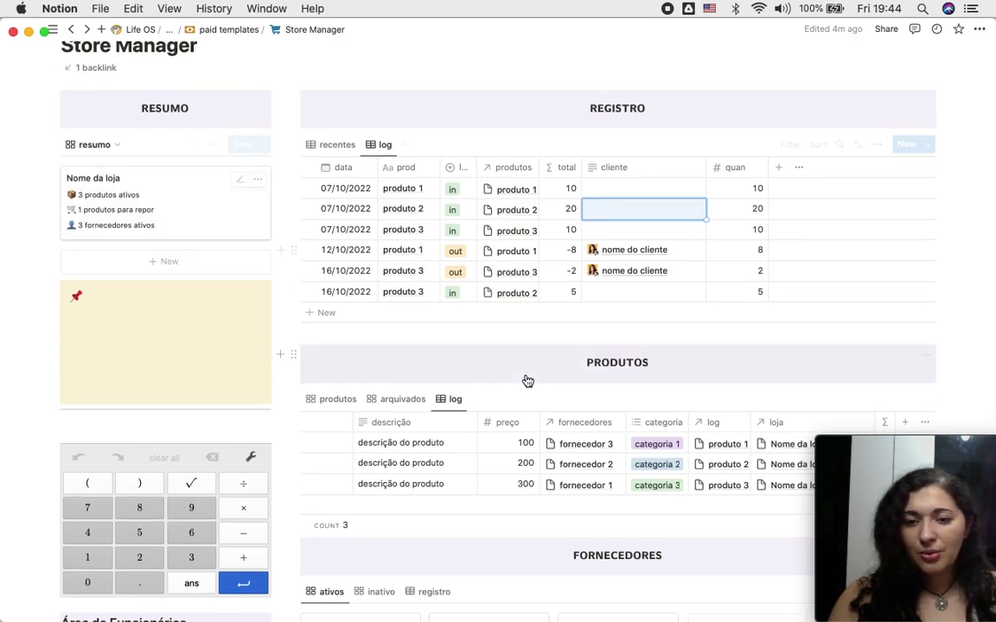
scroll(527, 381, "down", 5)
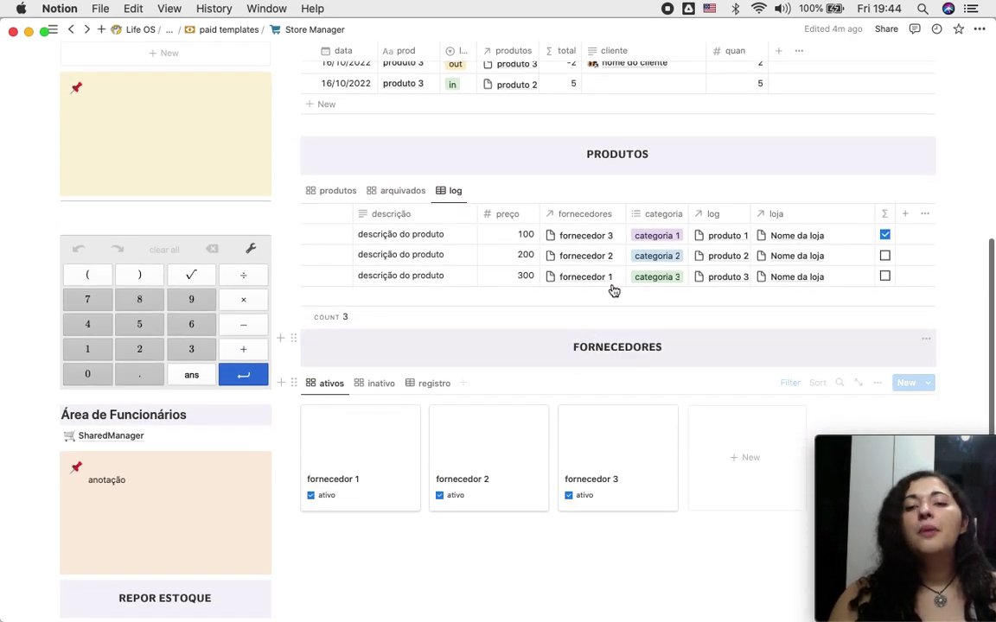
scroll(260, 225, "up", 4)
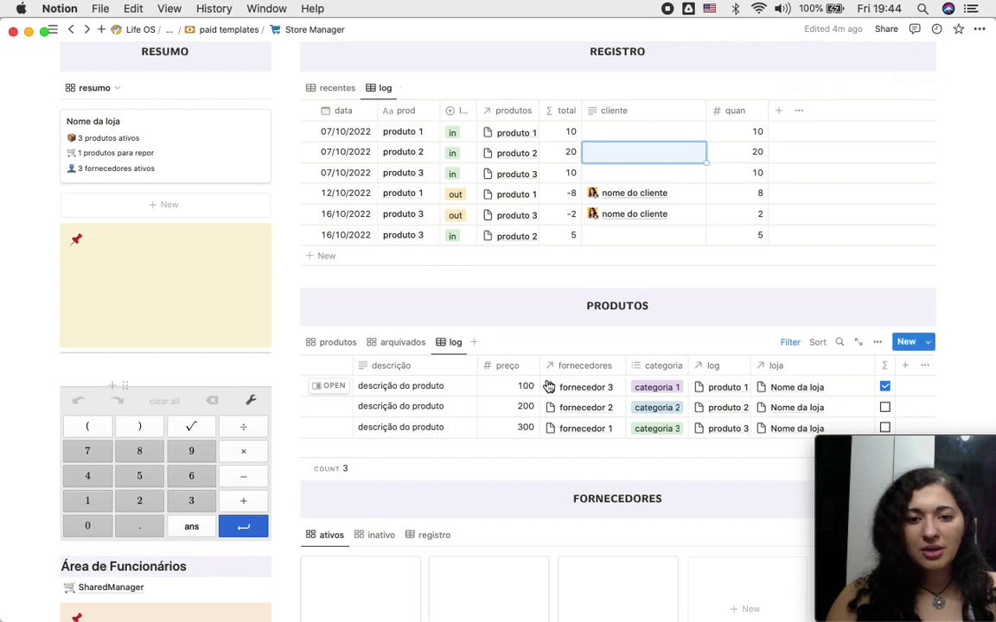
scroll(484, 415, "left", 5)
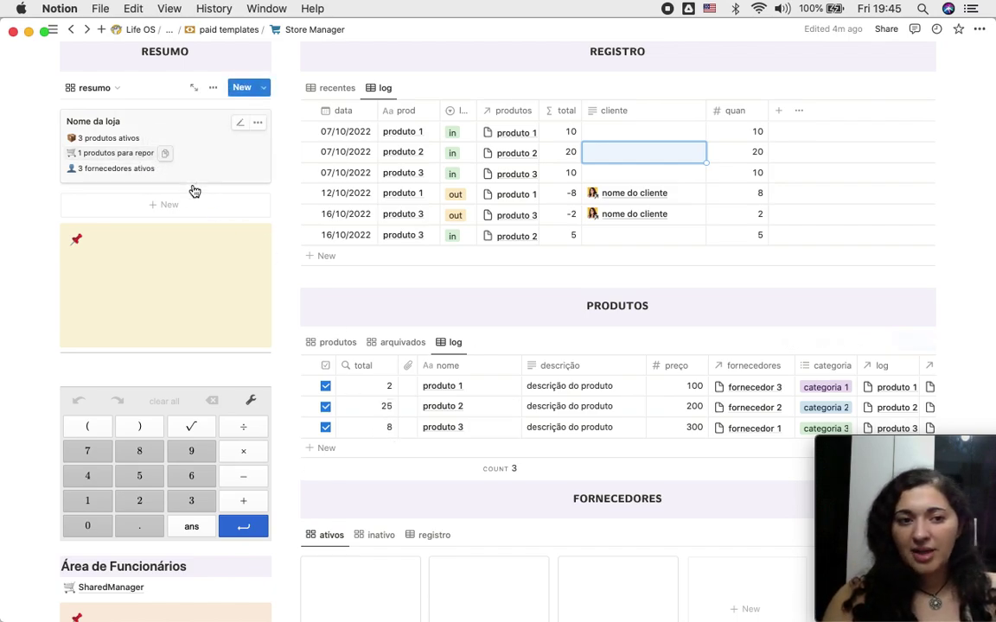
Step: Check the REPOR ESTOQUE list, and open the SharedManager page to look over its sections
scroll(213, 534, "down", 3)
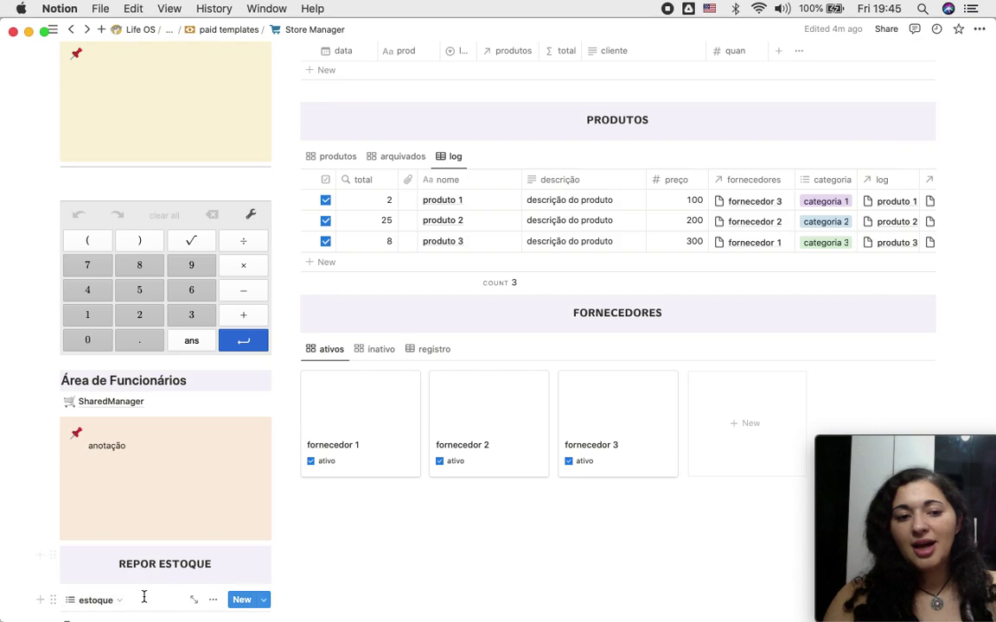
scroll(154, 597, "down", 2)
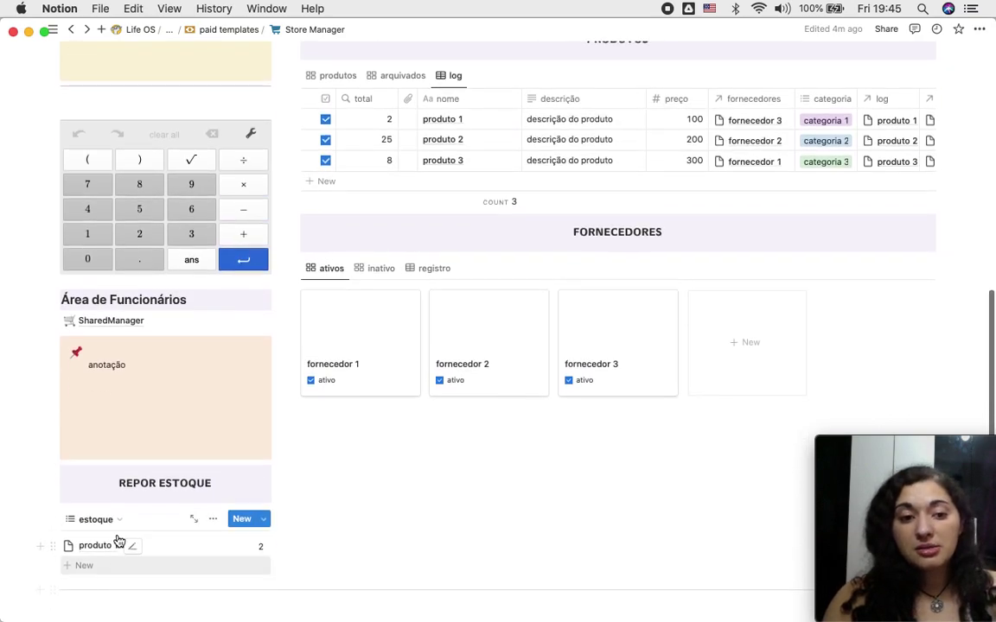
scroll(367, 423, "up", 1)
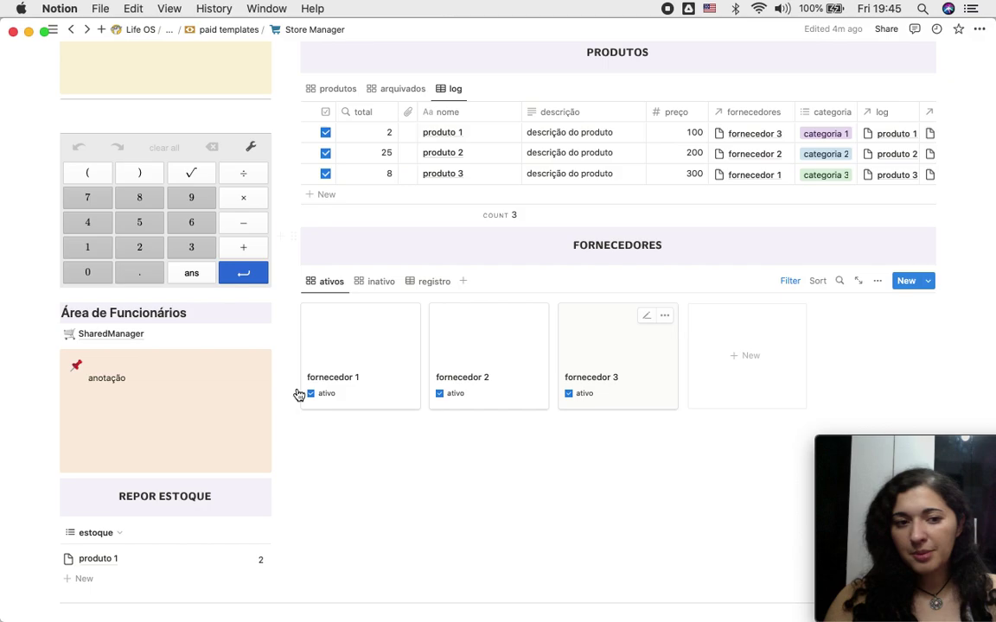
left_click(101, 338)
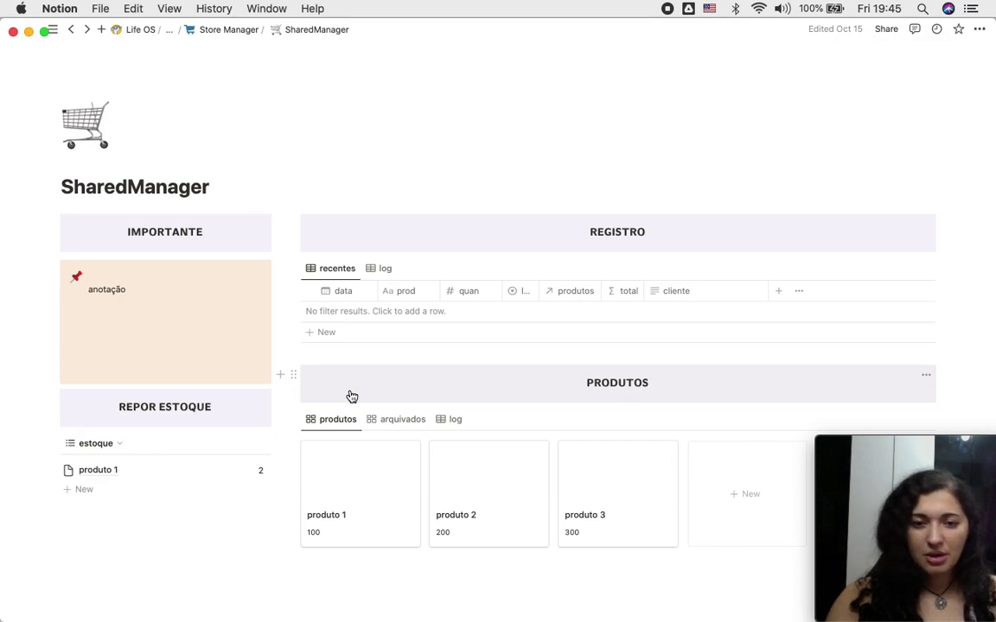
scroll(354, 397, "down", 3)
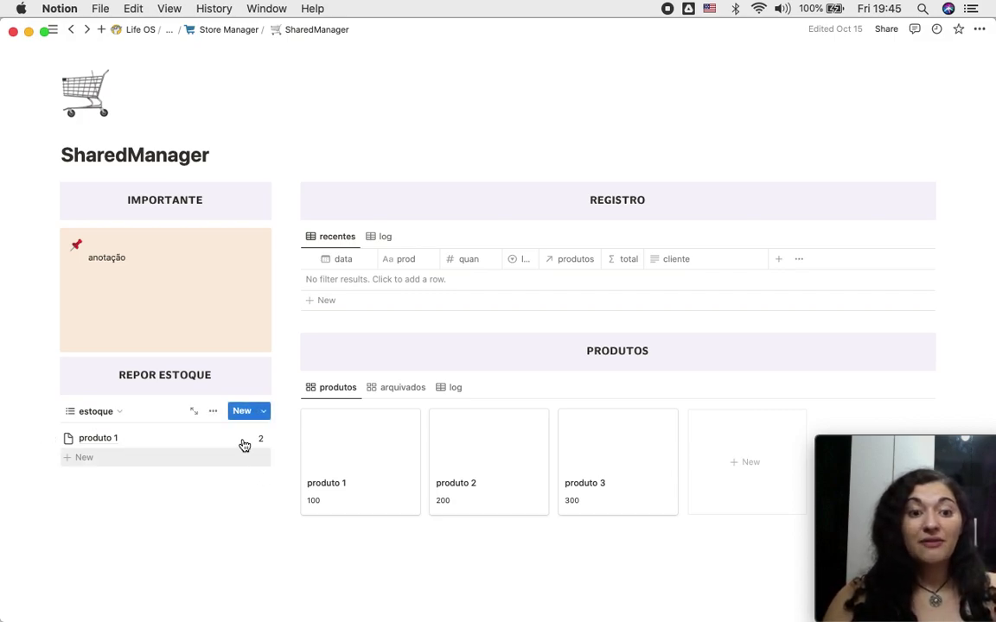
Step: Replace the text of the pinned note under IMPORTANTE with "comprar produto 1"
left_click(105, 260)
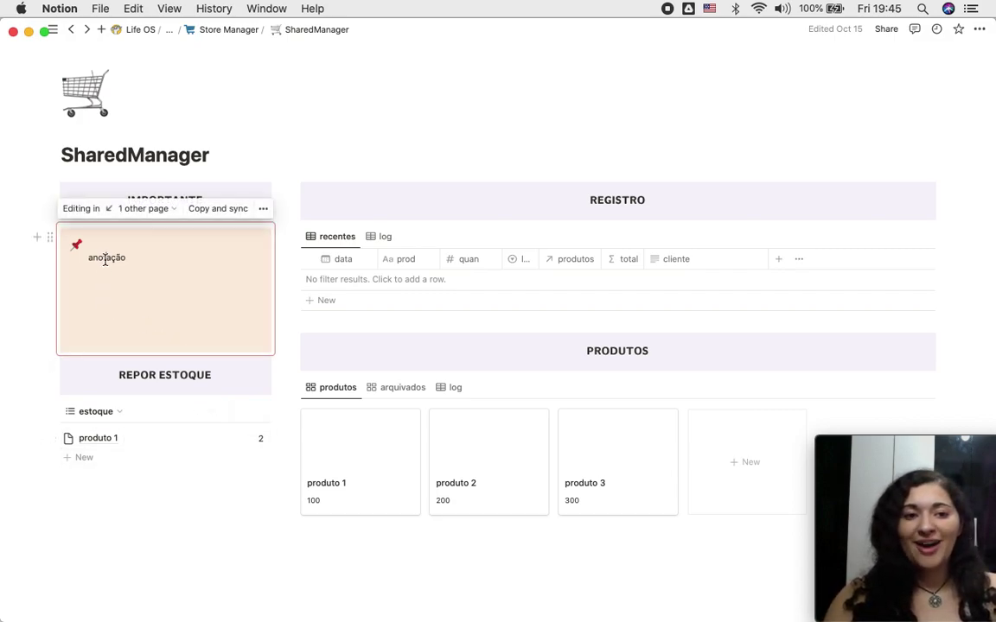
double_click(94, 261)
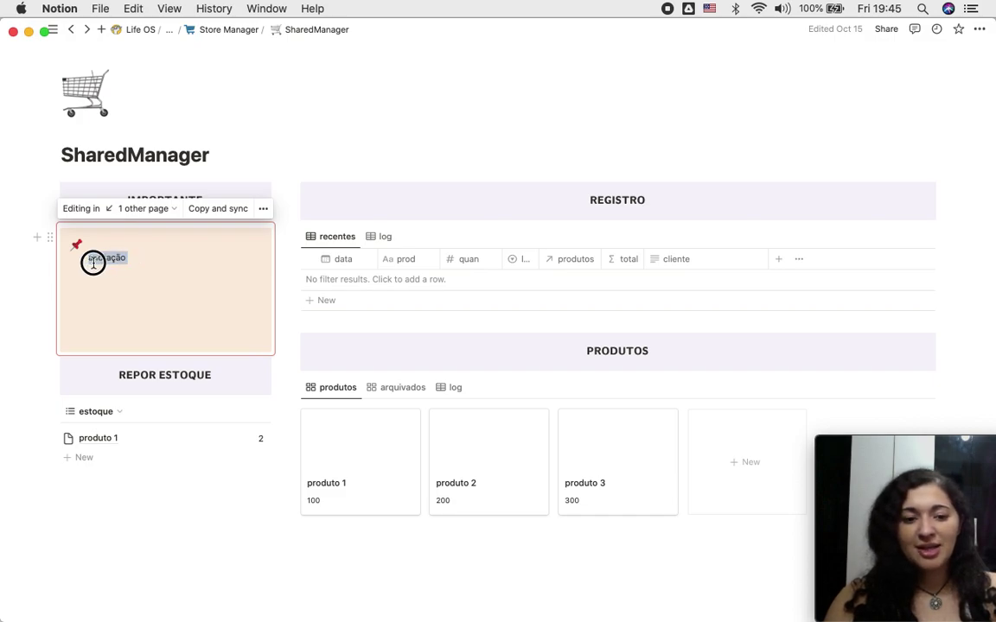
type("comprar produto 1")
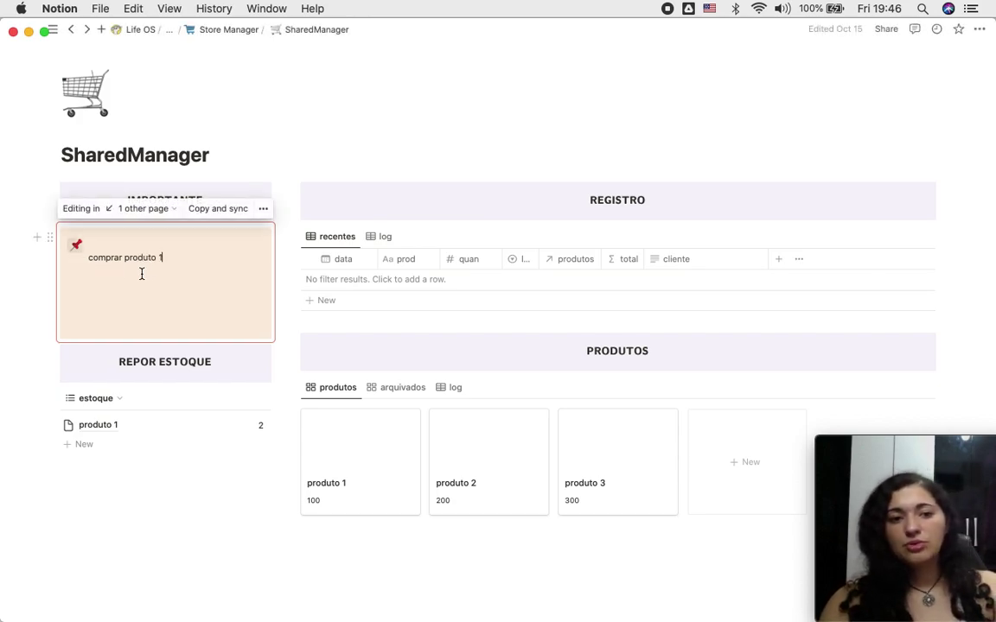
key("super+a")
key("BackSpace")
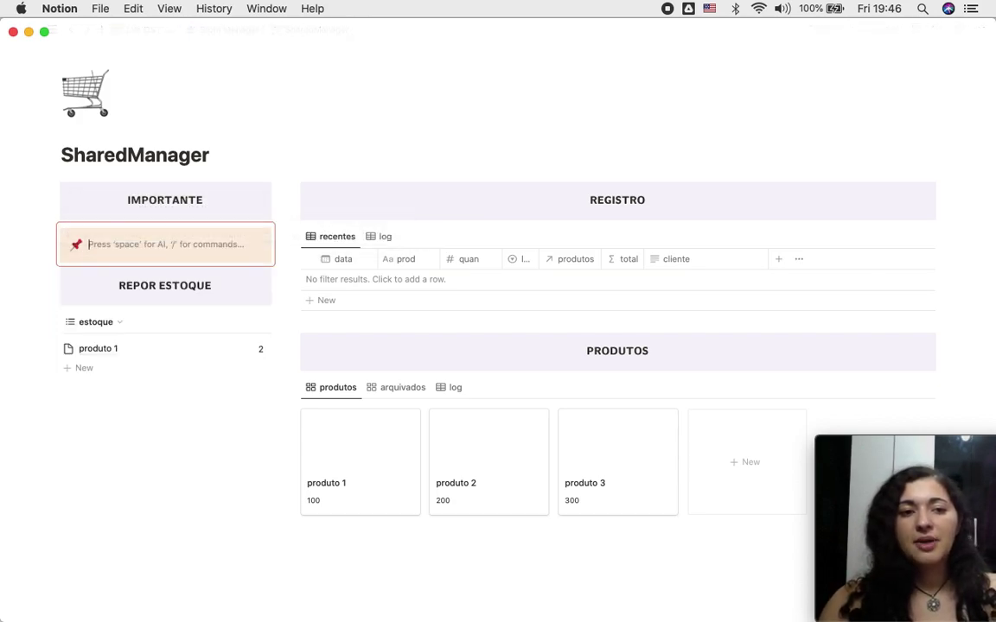
key("super+z")
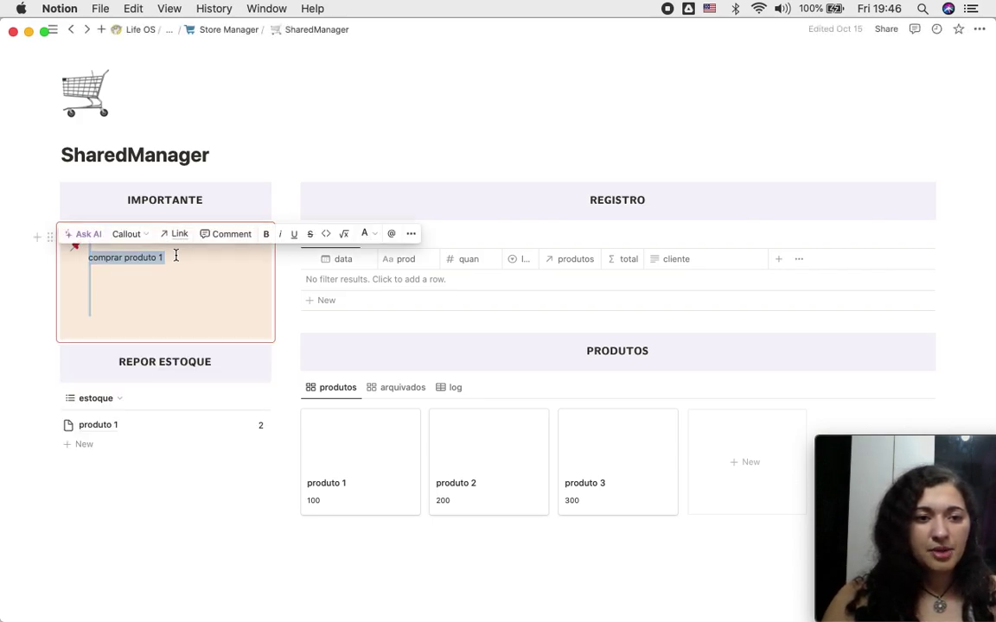
Step: Delete the pinned note's text under IMPORTANTE and add a blank line in its place
left_click(176, 256)
key("super+a")
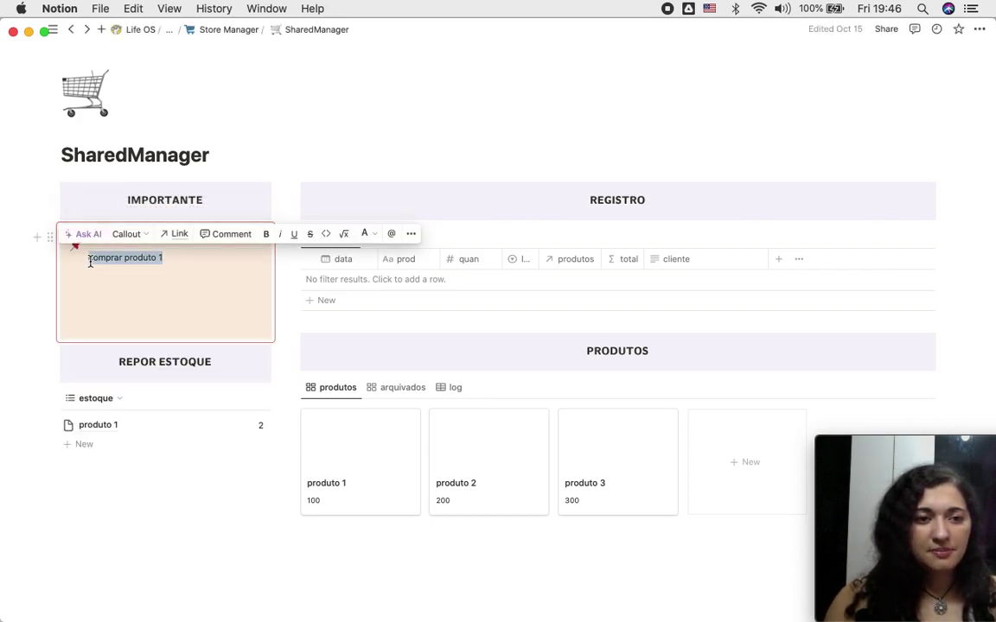
key("BackSpace")
key("Return")
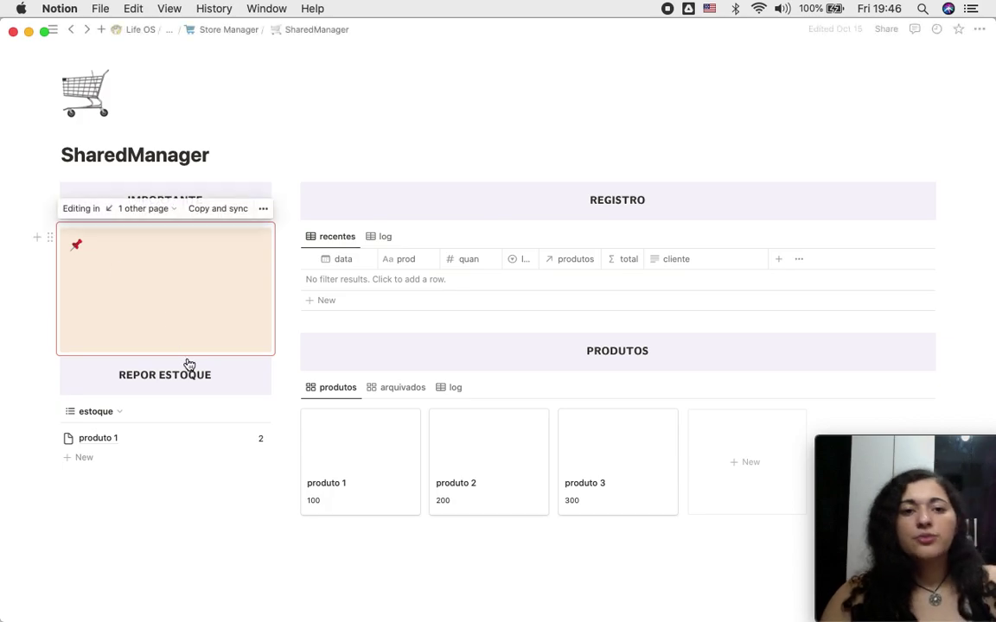
Step: View the log and recentes views of SharedManager's REGISTRO table, and look at its PRODUTOS and REPOR ESTOQUE sections
left_click(385, 240)
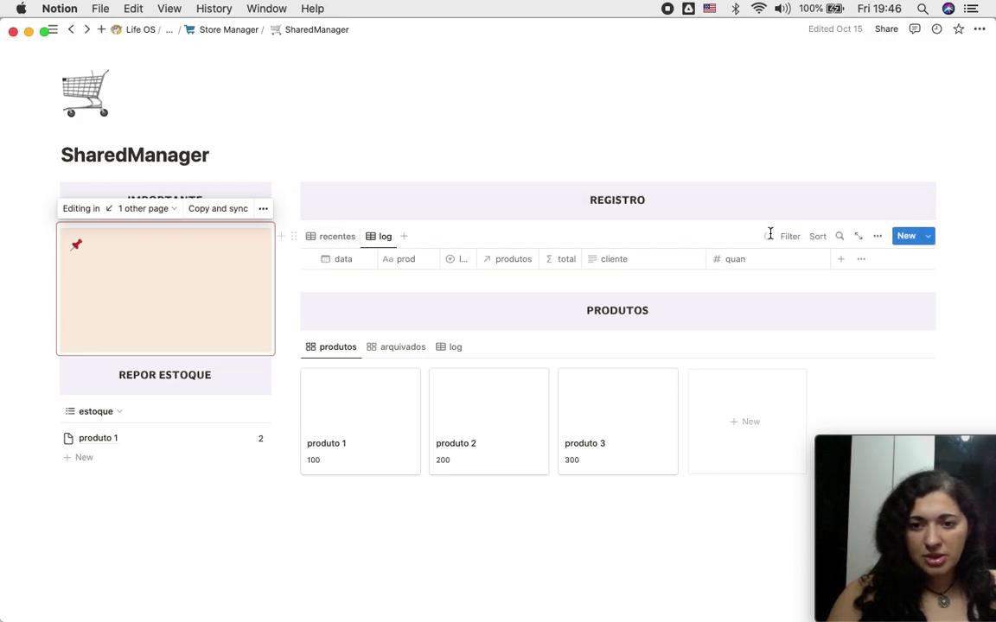
left_click(336, 239)
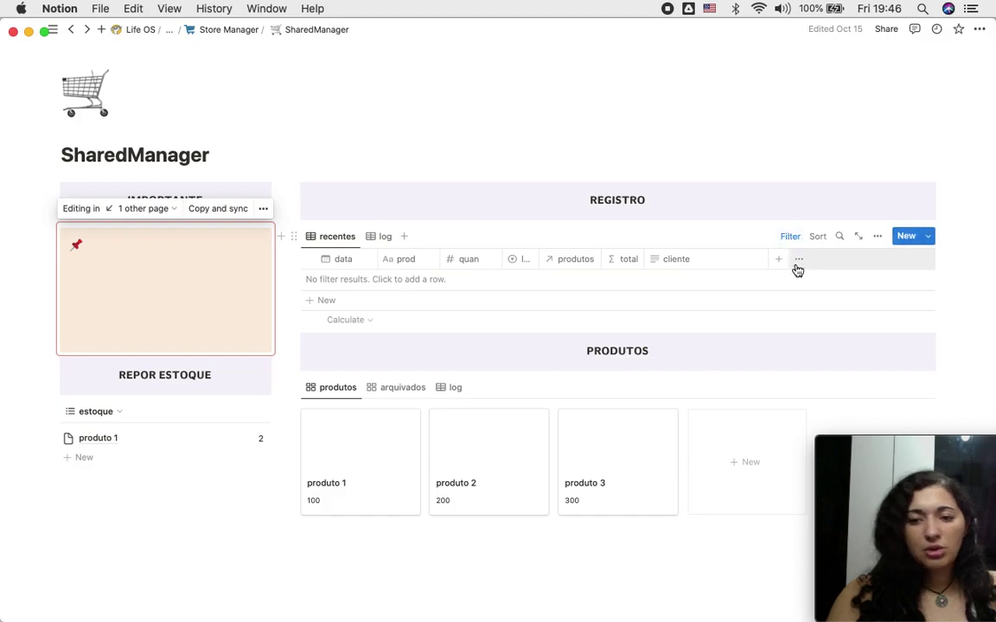
scroll(562, 363, "down", 2)
scroll(562, 393, "down", 1)
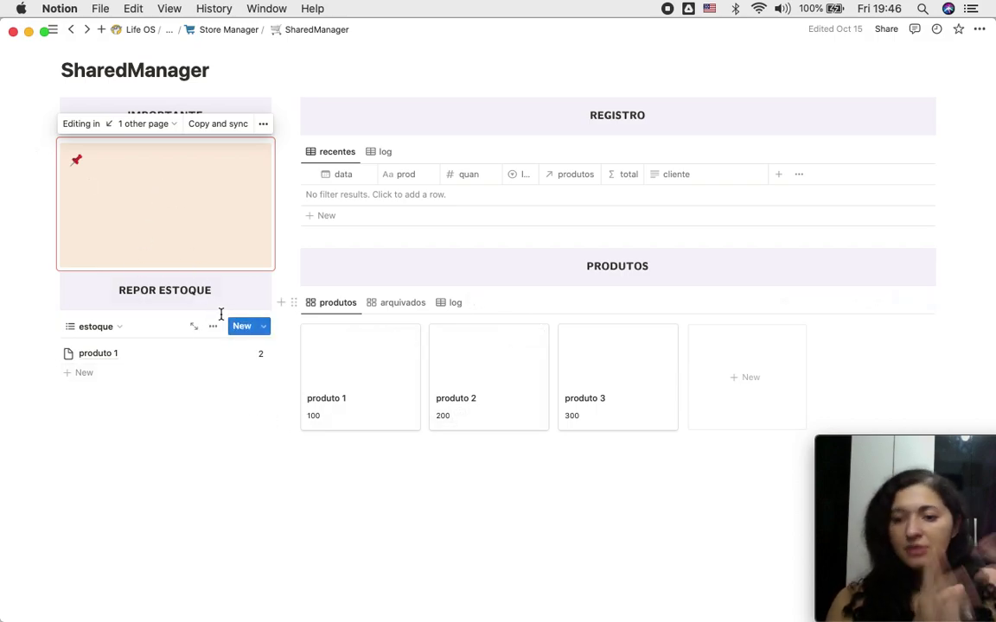
Step: Add the text "xxxx" to SharedManager's pinned note, and check the synced note under Área de Funcionários on the Store Manager page
scroll(222, 315, "up", 3)
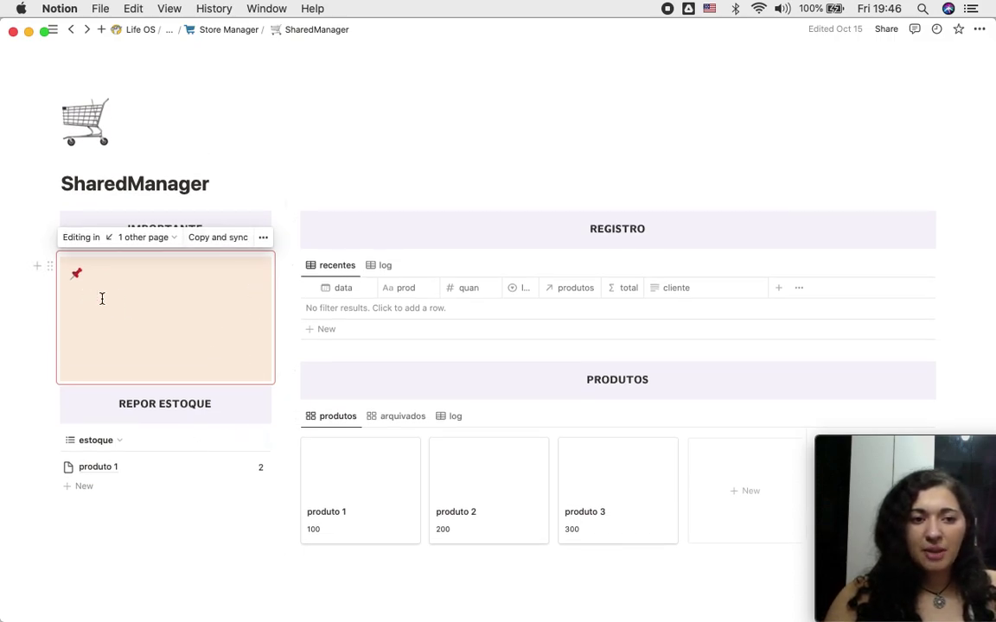
type("xxxx")
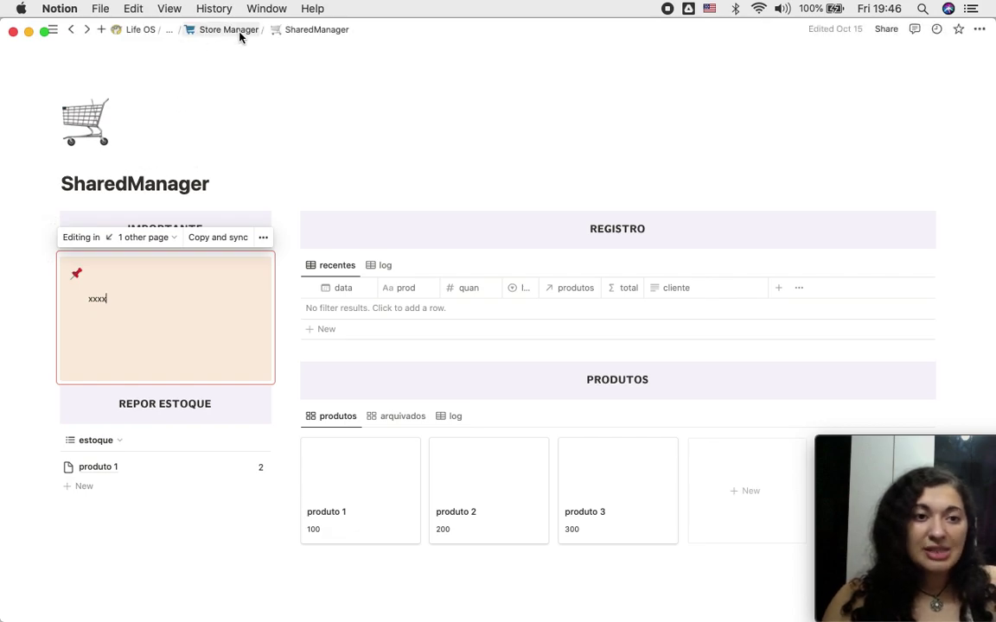
left_click(240, 33)
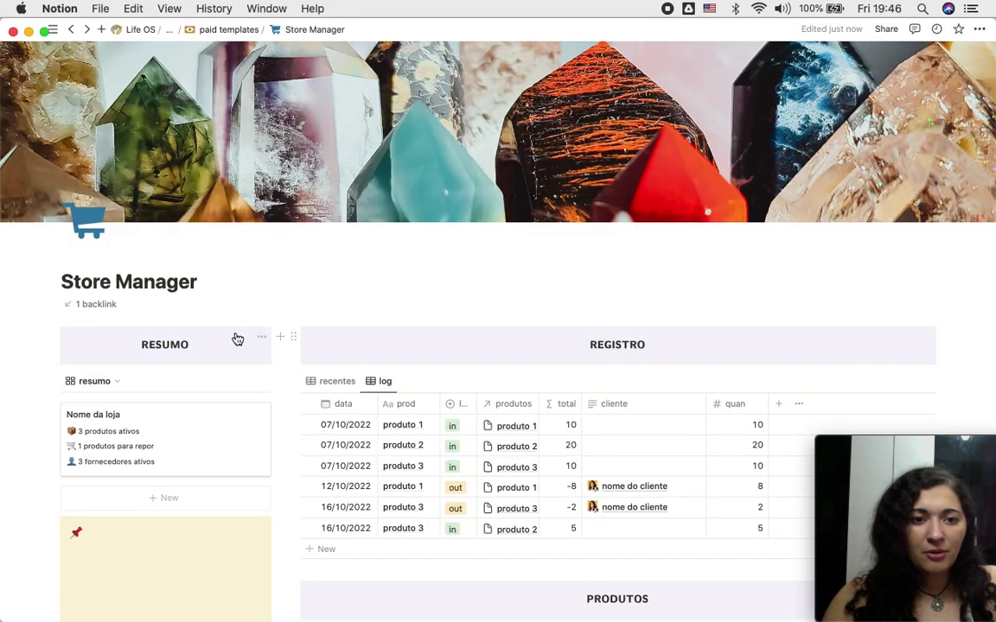
scroll(183, 422, "down", 10)
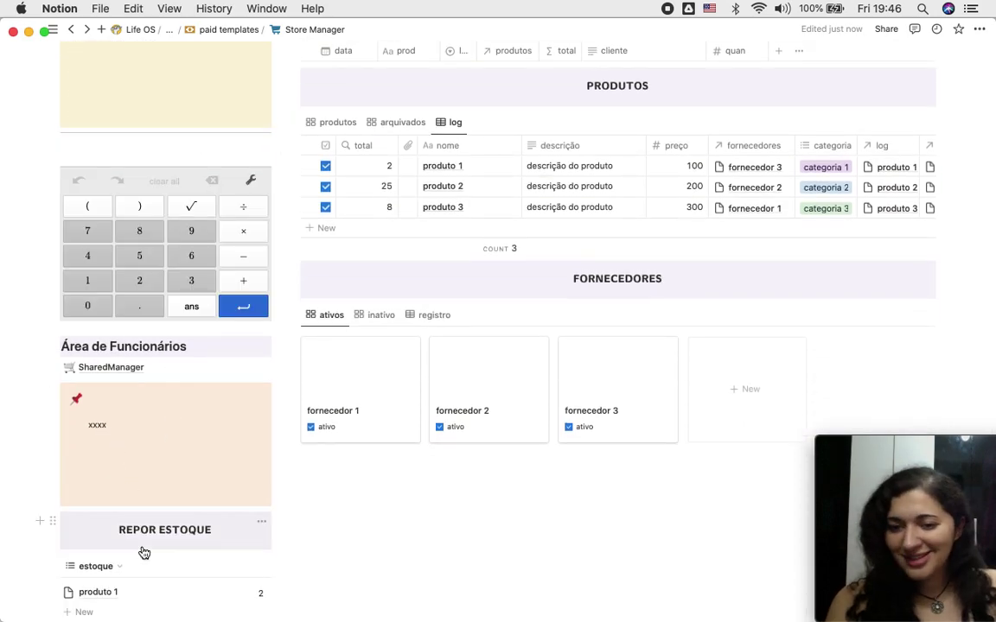
Step: Look over the RESUMO, REGISTRO, PRODUTOS and FORNECEDORES sections of the Store Manager page
scroll(429, 383, "up", 10)
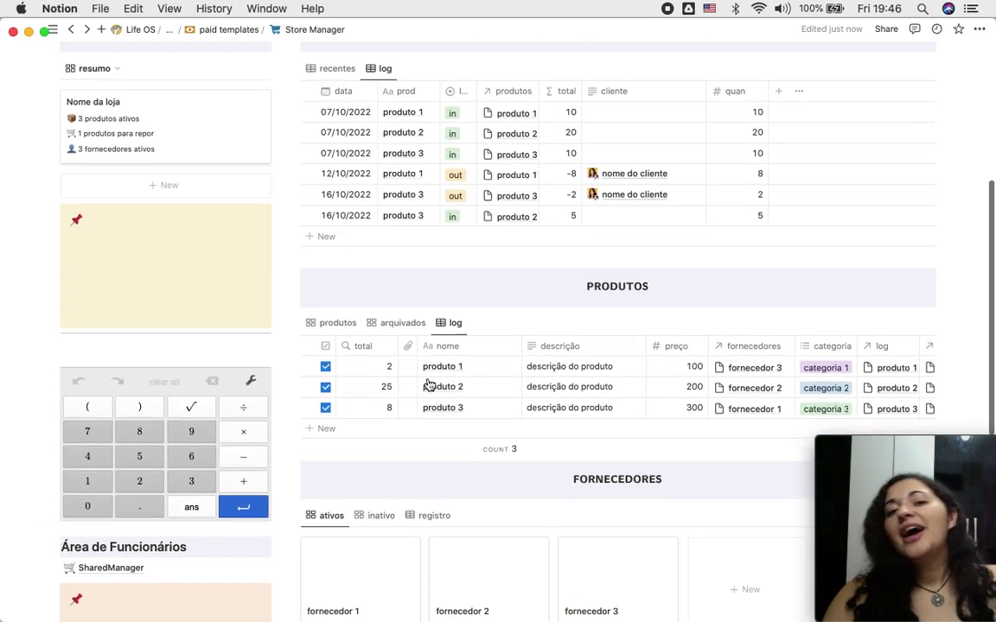
scroll(429, 385, "up", 1)
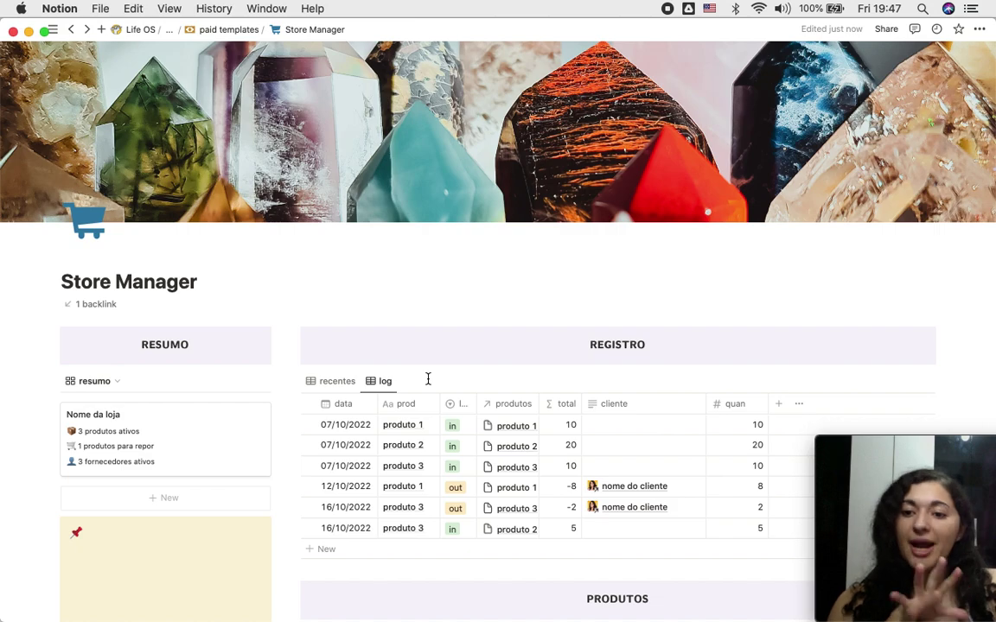
scroll(428, 380, "down", 5)
scroll(430, 385, "up", 1)
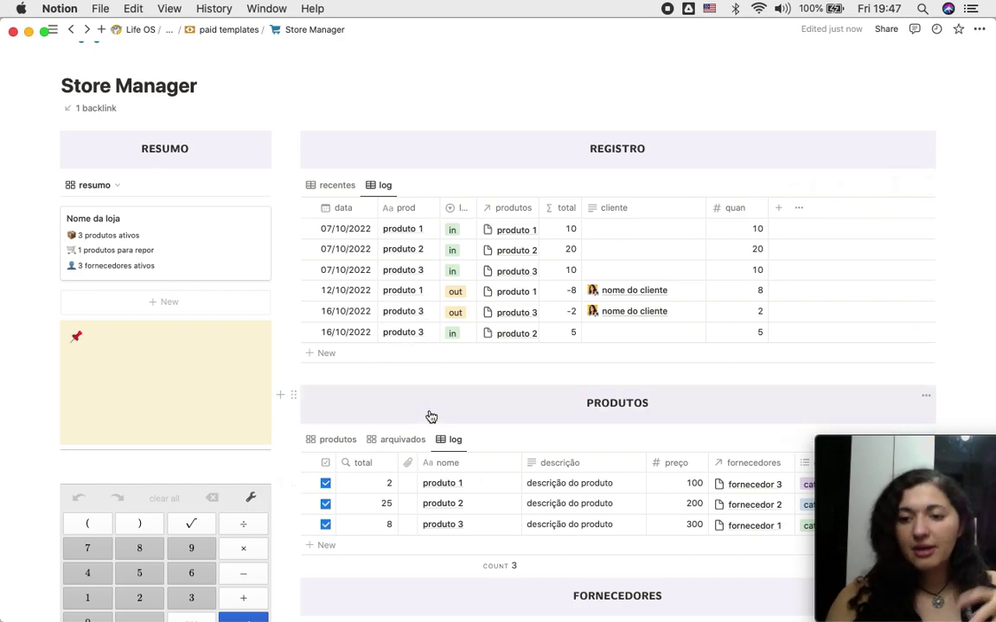
scroll(471, 450, "down", 4)
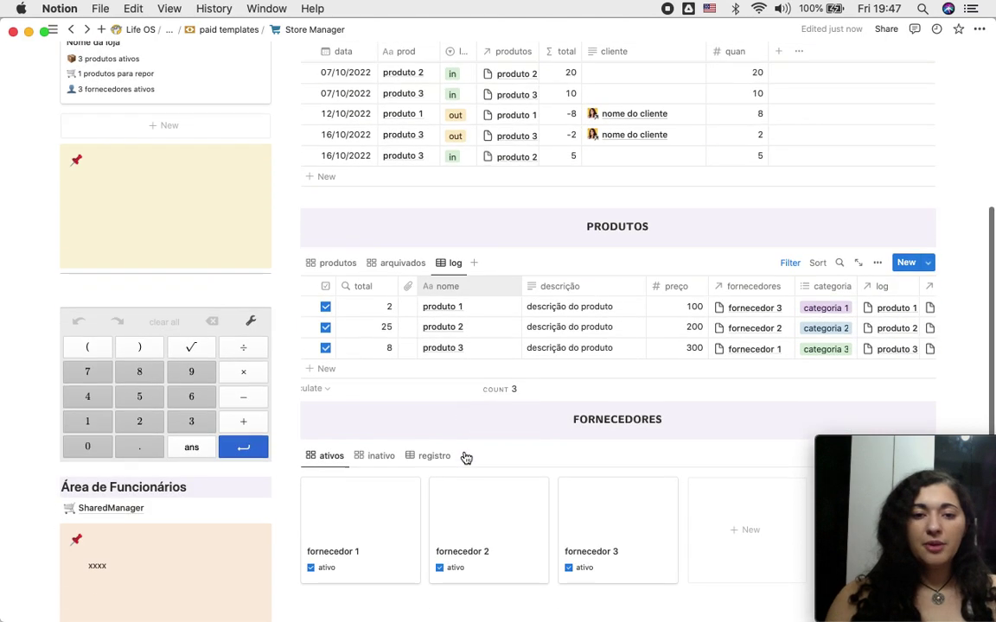
scroll(467, 458, "up", 1)
scroll(467, 458, "down", 2)
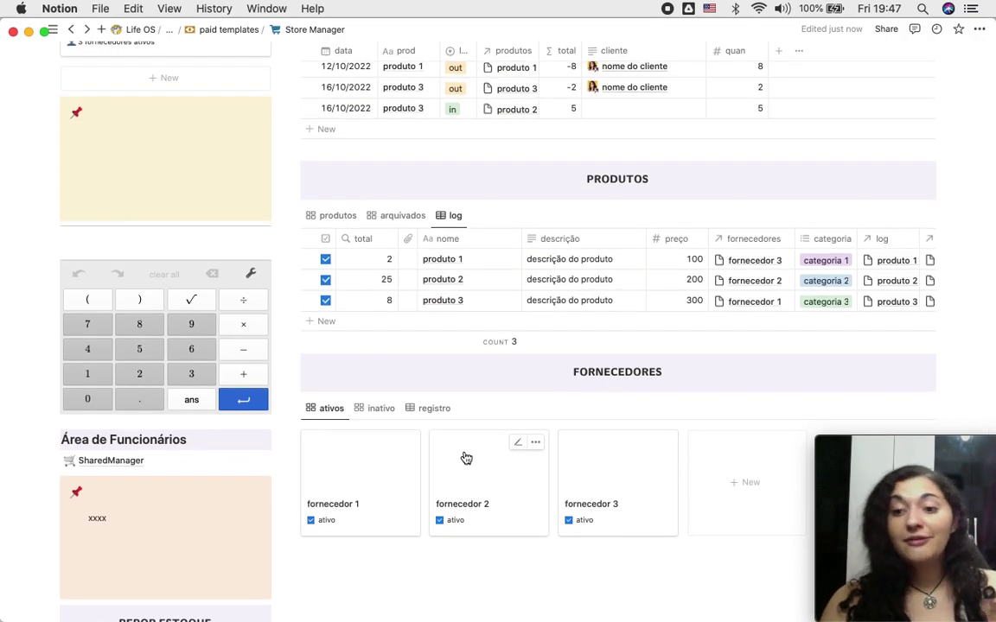
scroll(466, 458, "up", 2)
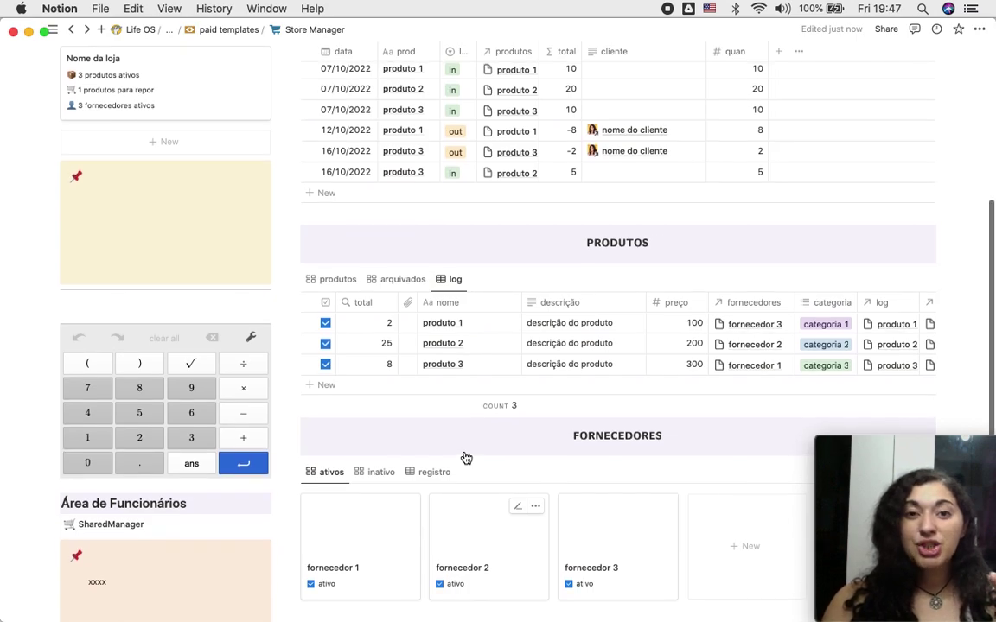
scroll(466, 458, "down", 1)
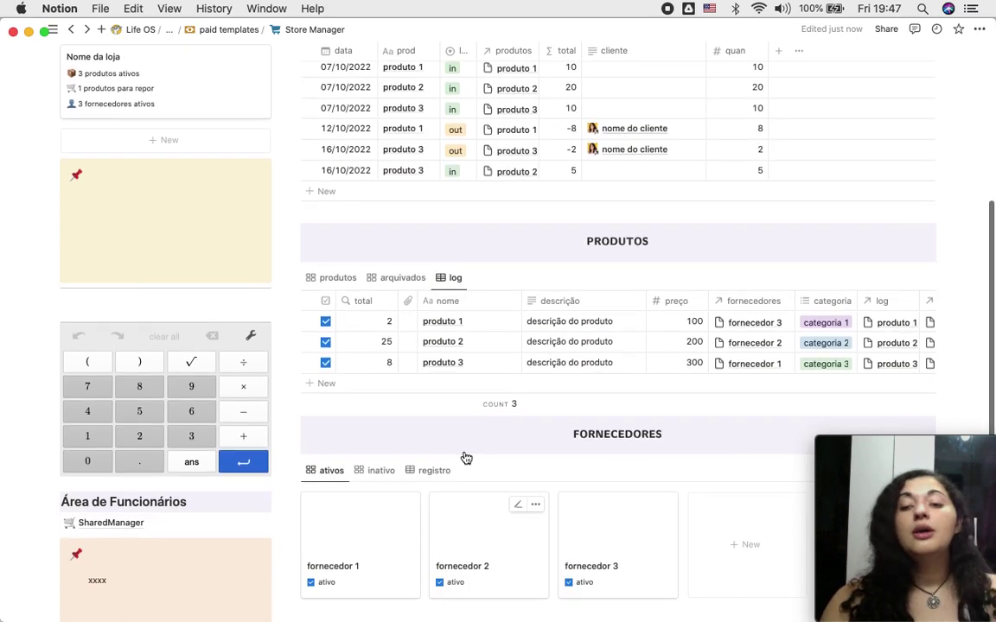
scroll(465, 458, "up", 1)
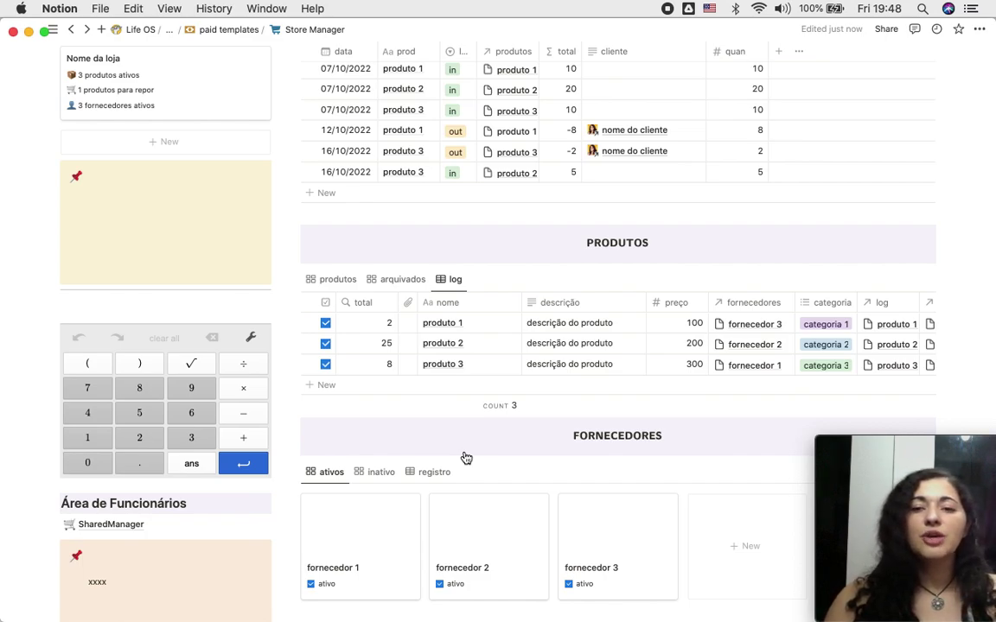
scroll(348, 268, "up", 6)
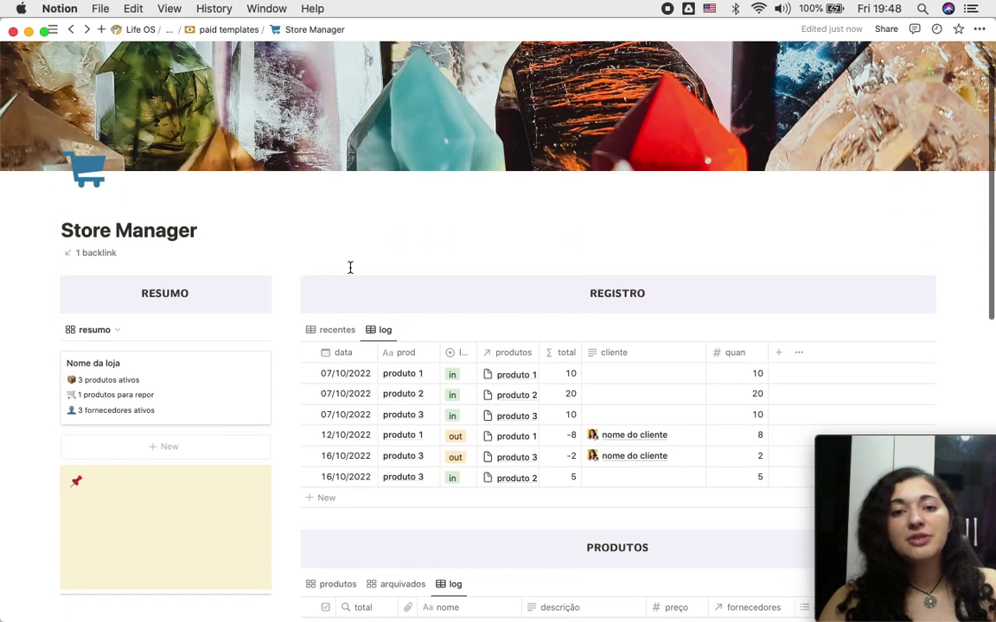
scroll(350, 266, "down", 2)
scroll(350, 266, "down", 3)
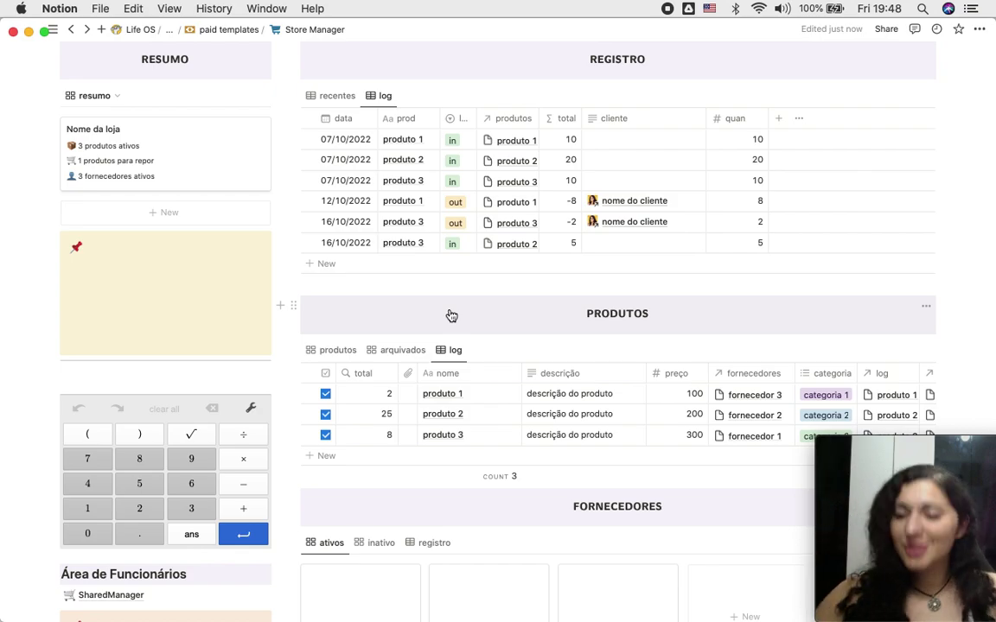
scroll(451, 315, "up", 3)
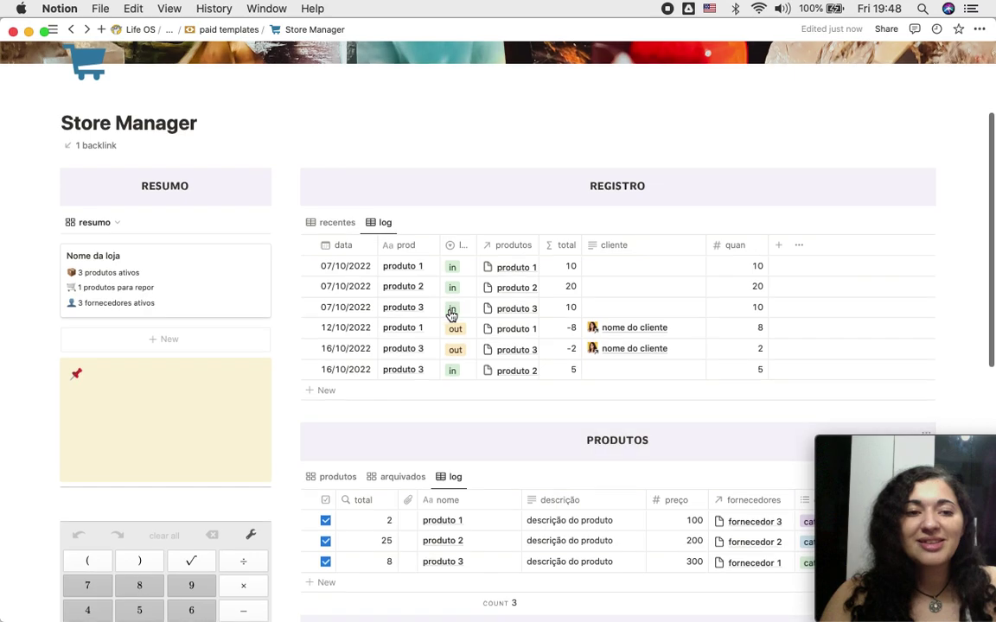
scroll(452, 315, "down", 10)
scroll(451, 315, "up", 10)
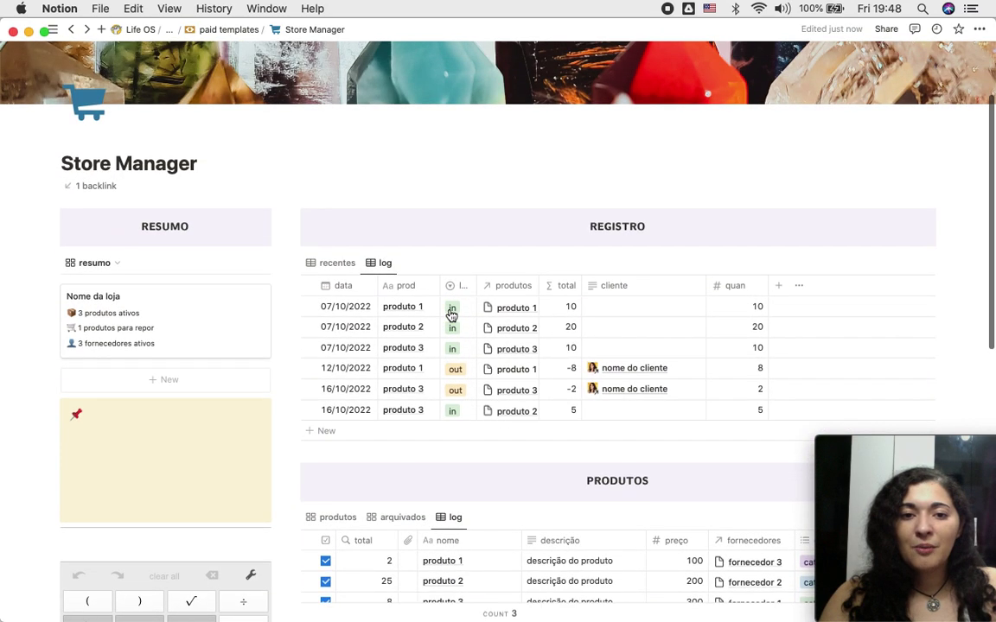
scroll(452, 315, "down", 2)
scroll(452, 315, "down", 1)
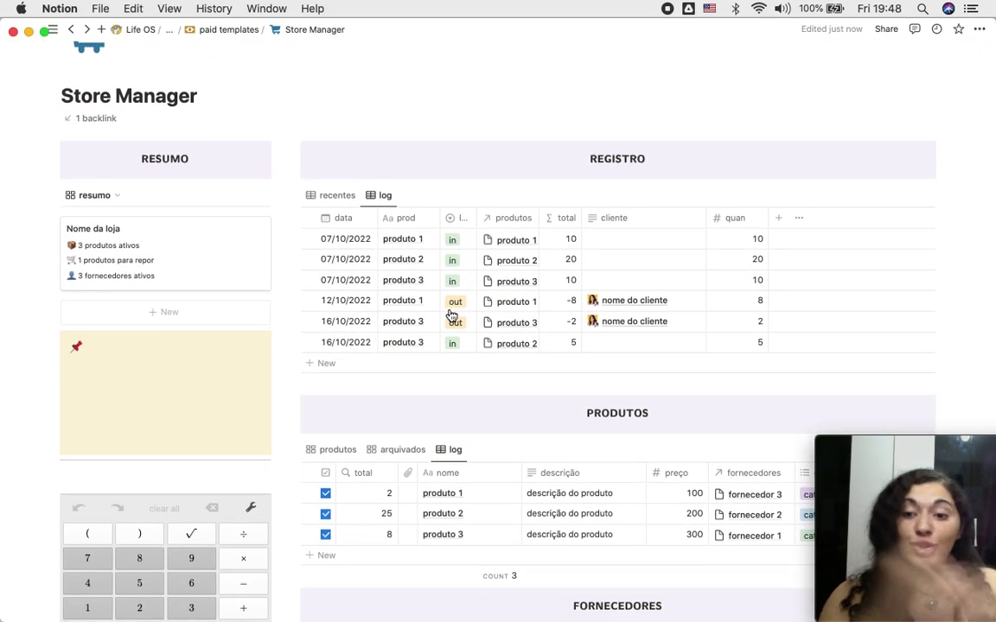
scroll(451, 316, "down", 2)
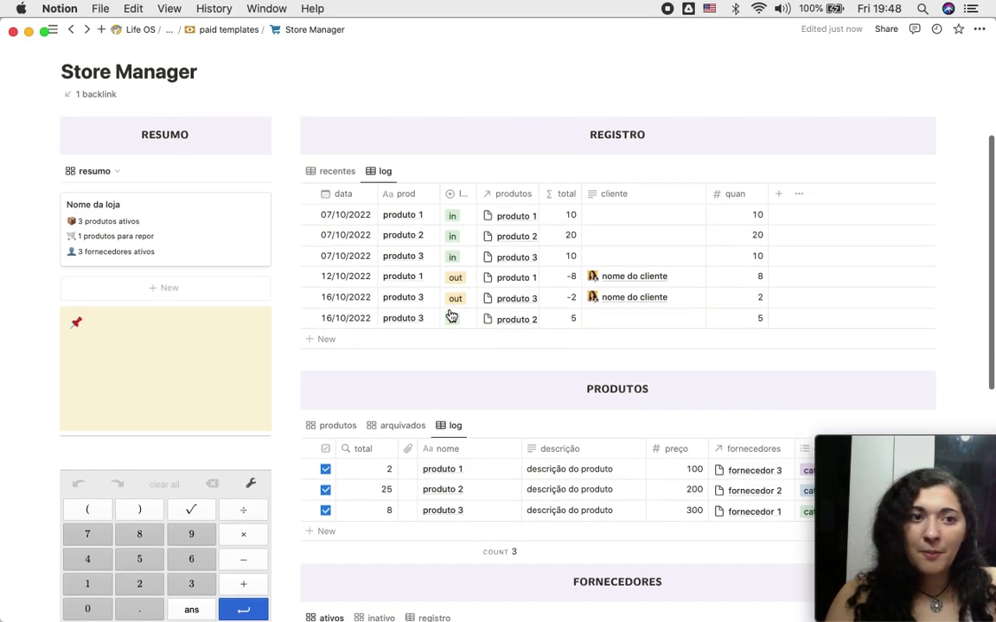
scroll(451, 315, "down", 1)
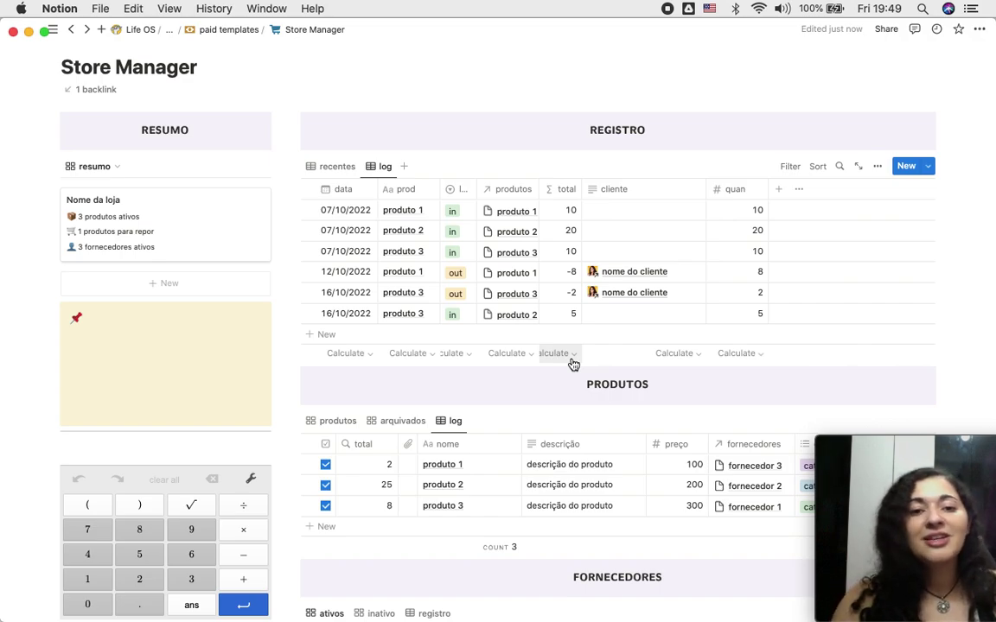
scroll(638, 295, "up", 1)
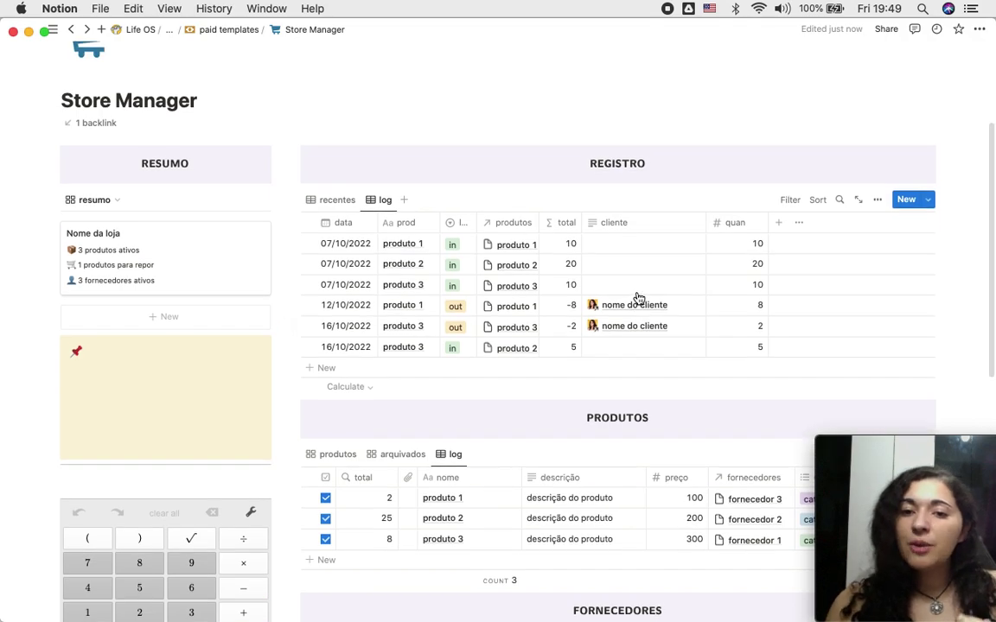